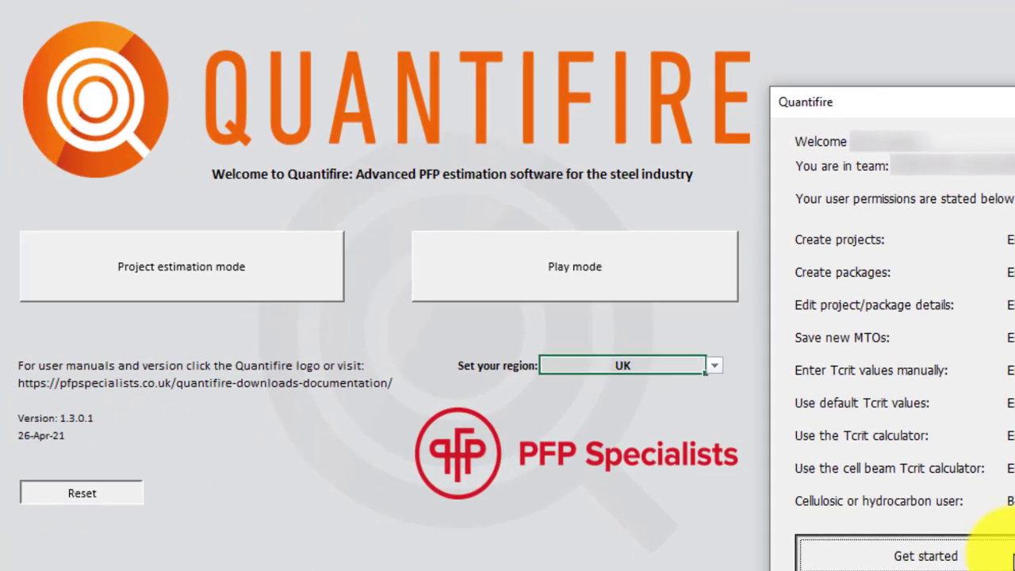
- Dismiss the welcome dialog, enter Play mode and load the PFPS product DummycharCB from the Cellulosic BS group
click(607, 521)
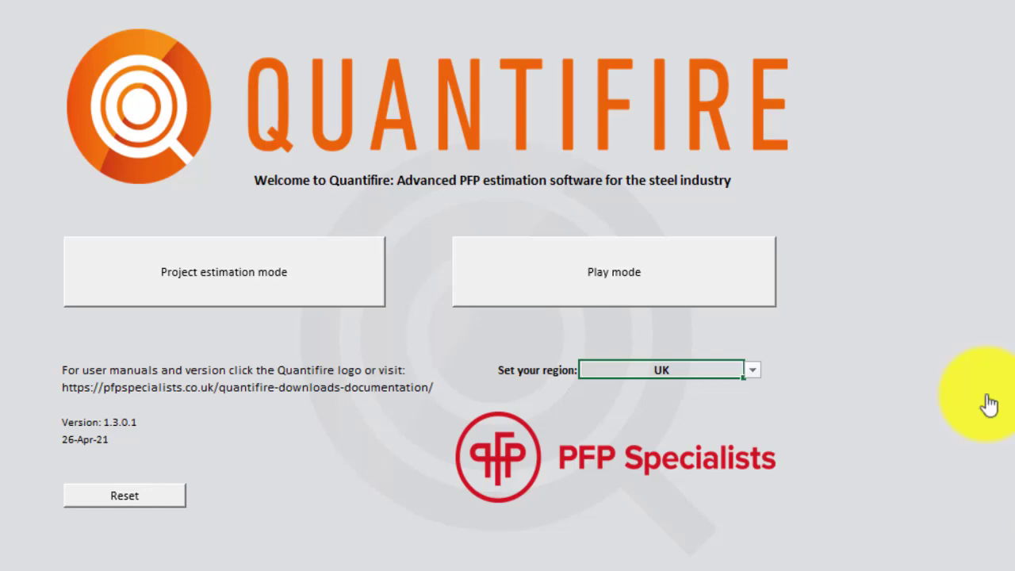
click(596, 297)
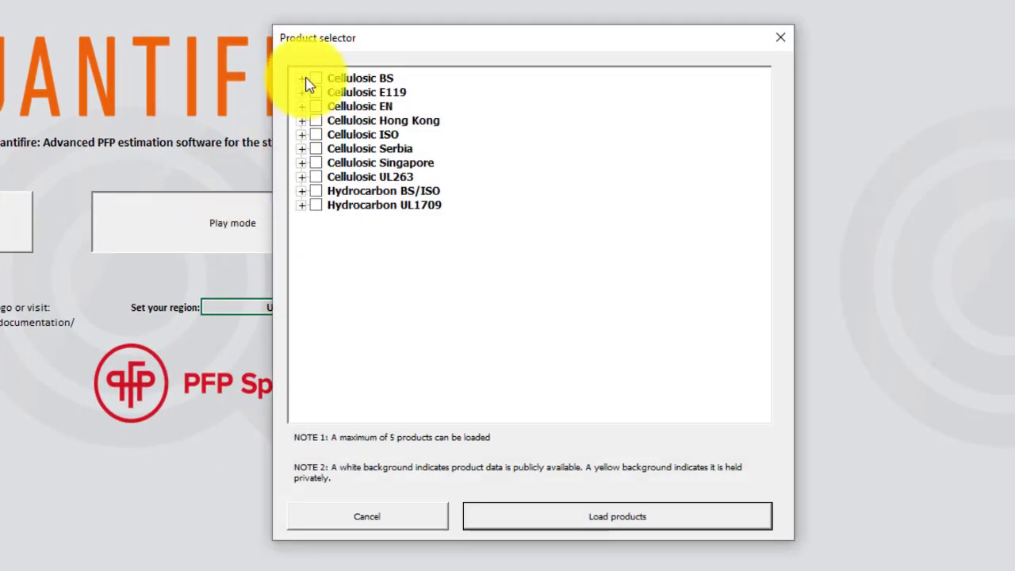
click(304, 80)
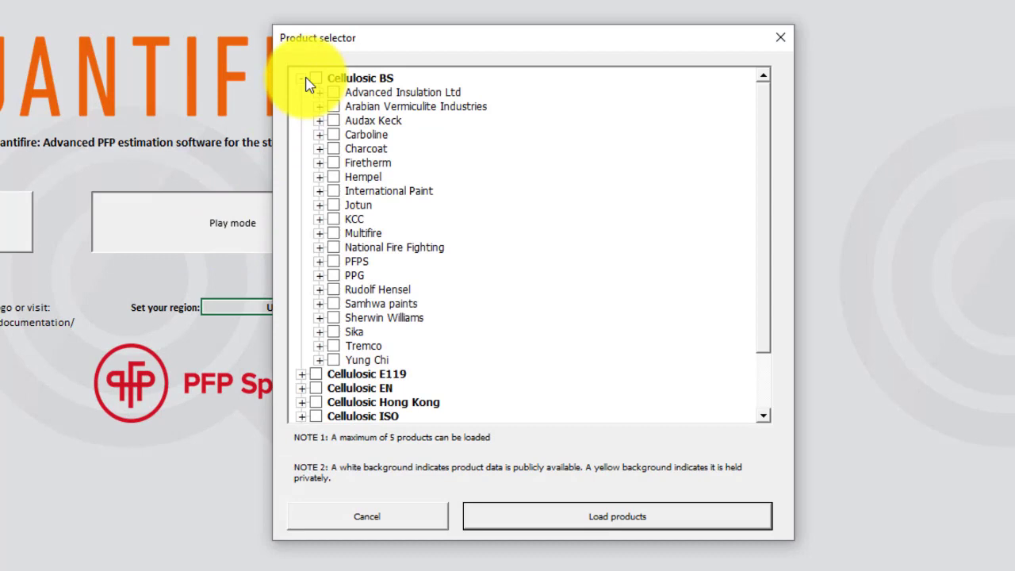
click(318, 262)
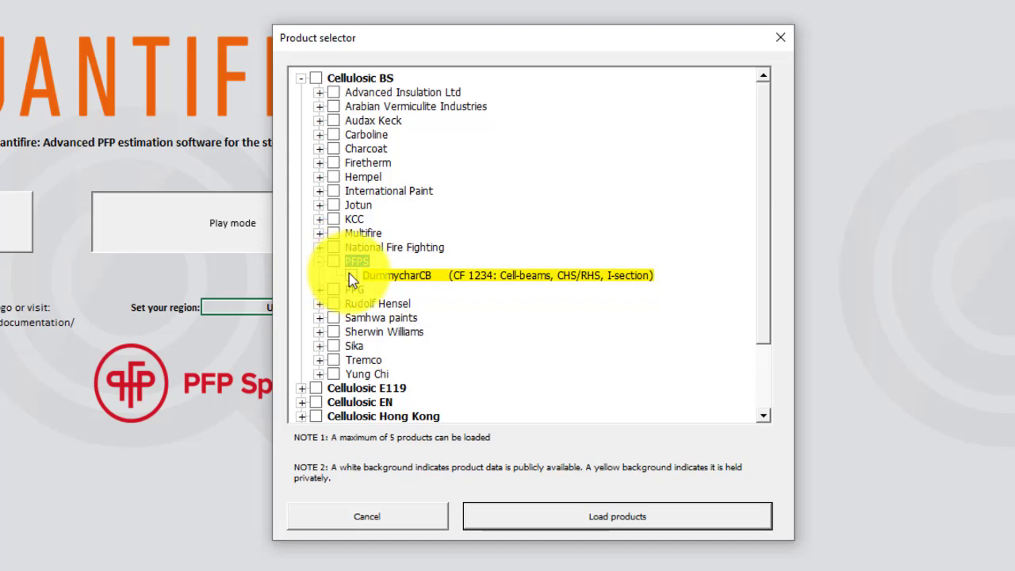
click(352, 276)
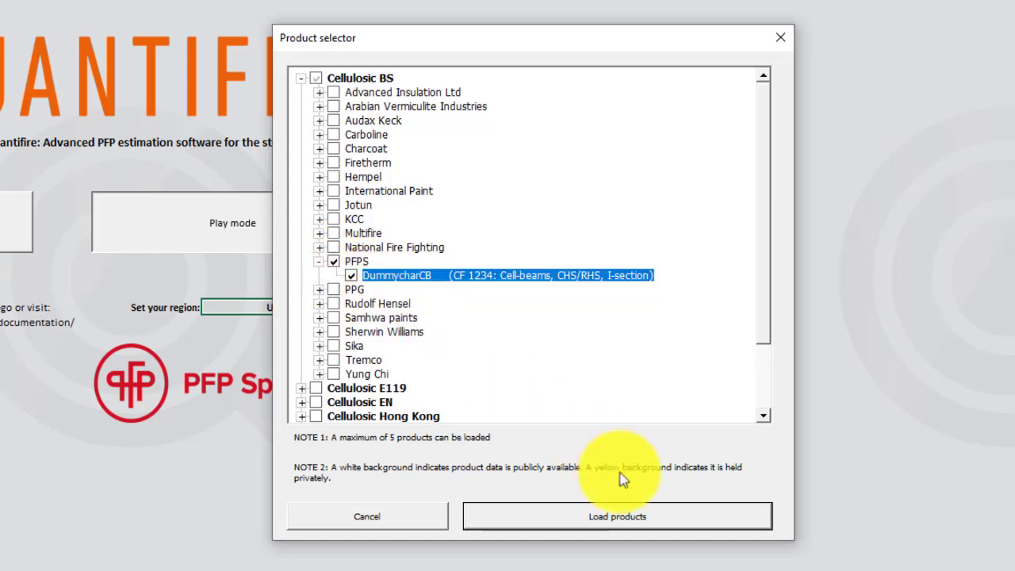
click(680, 517)
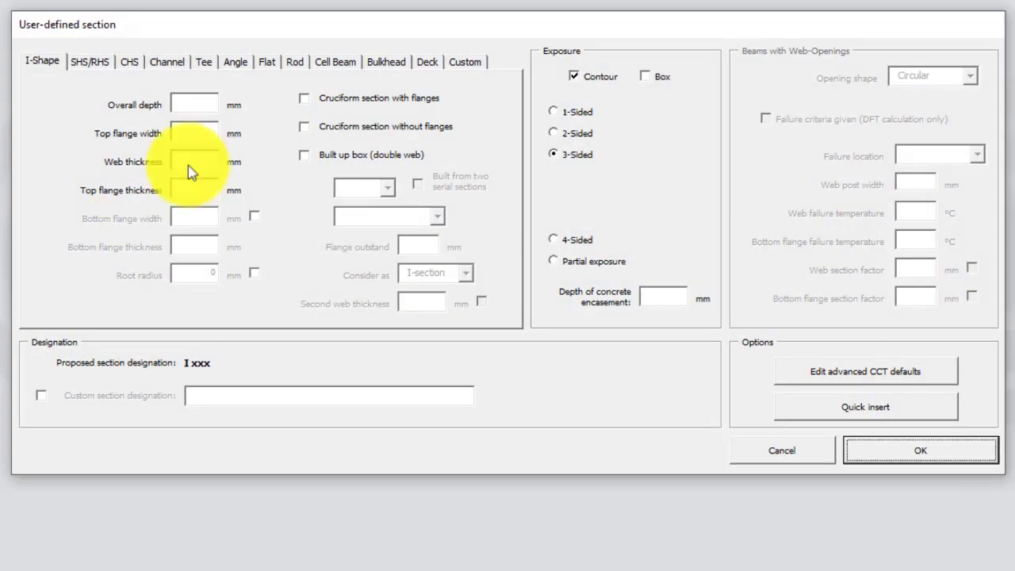
- Start a user-defined cell beam with its tees defined as plates and an overall depth of 620 mm
click(353, 64)
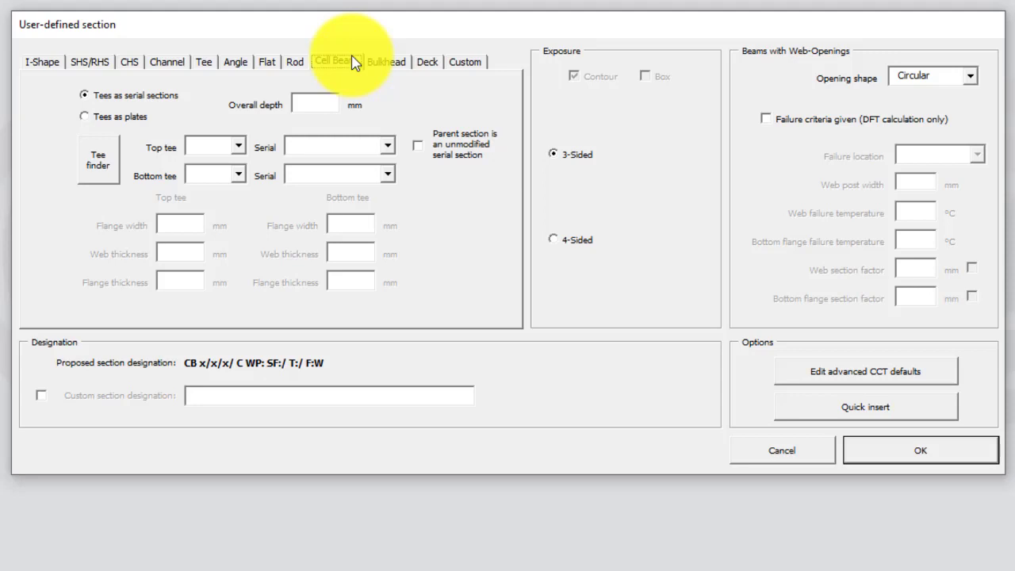
click(84, 117)
click(331, 102)
text(620)
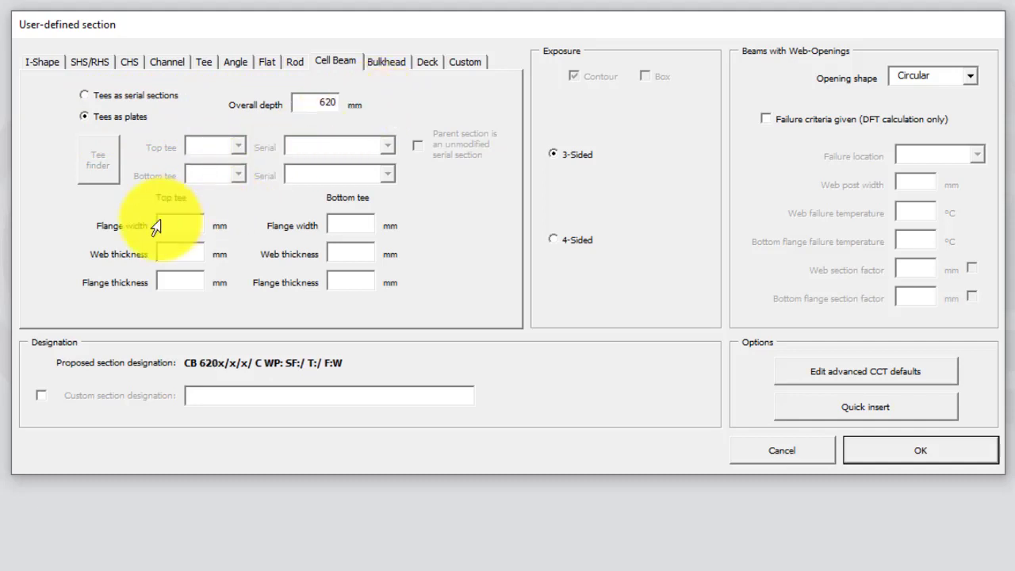
- Give both the top and bottom tees a 200 mm flange width, 10 mm web thickness and 20 mm flange thickness
key(Tab)
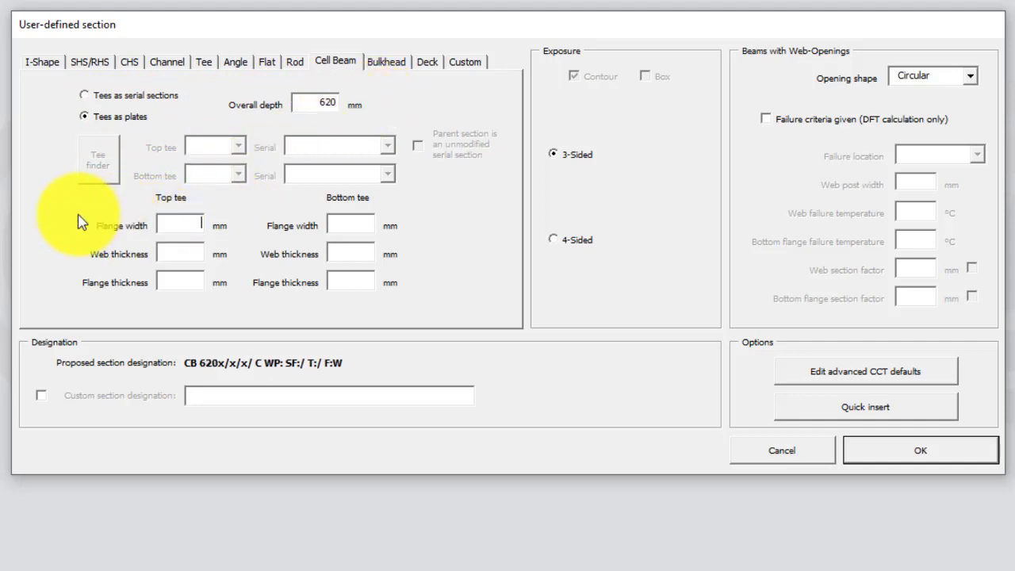
text(200)
key(Tab)
text(10)
key(Tab)
text(20)
key(Tab)
text(200)
key(Tab)
text(10)
key(Tab)
text(20)
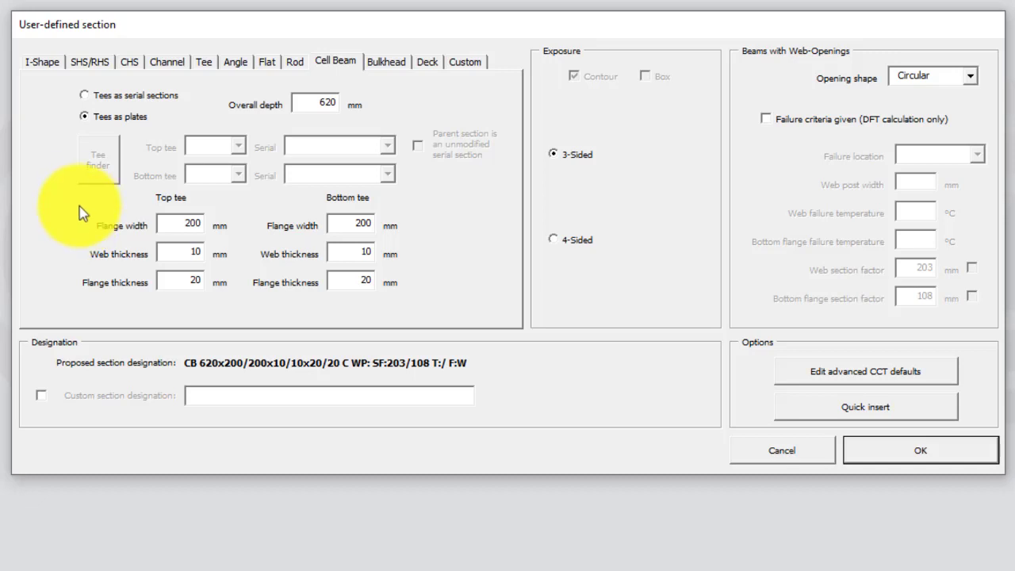
- Define the tees as serial sections, using UB (UK) 406x178x60 for the top tee, and treat the parent as an unmodified serial section
click(94, 96)
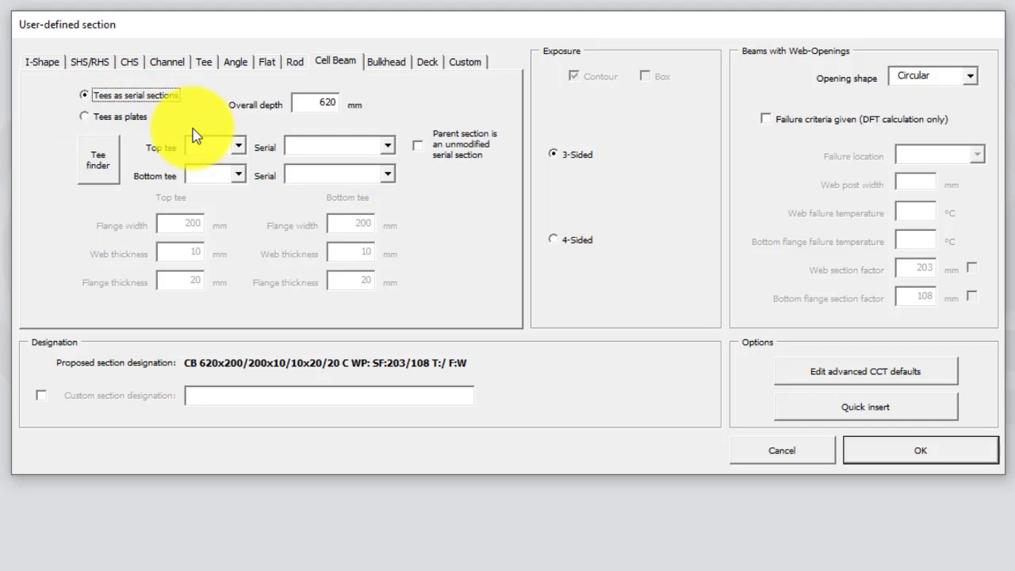
click(238, 147)
click(231, 161)
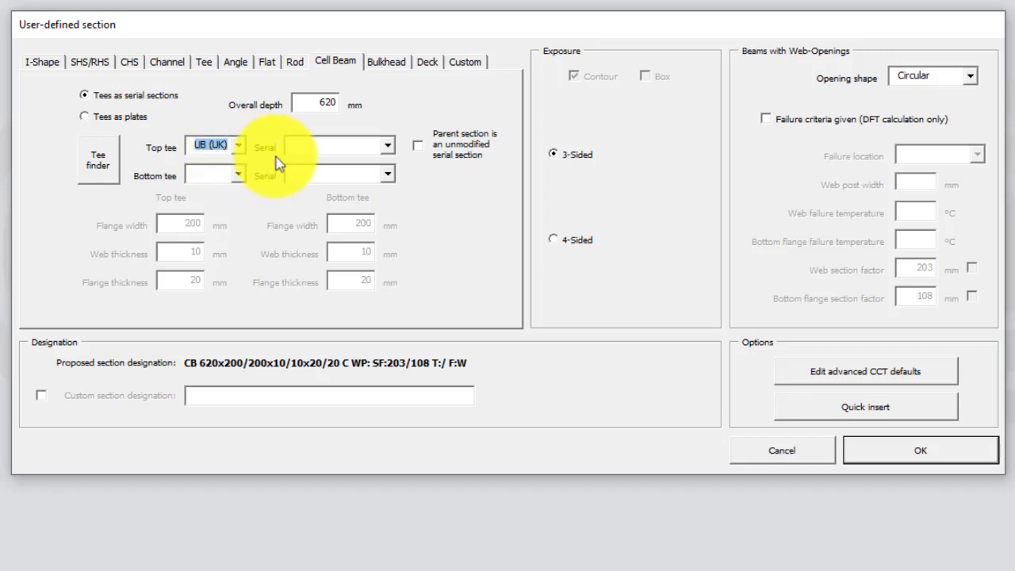
click(387, 148)
scroll(394, 186, down, 5)
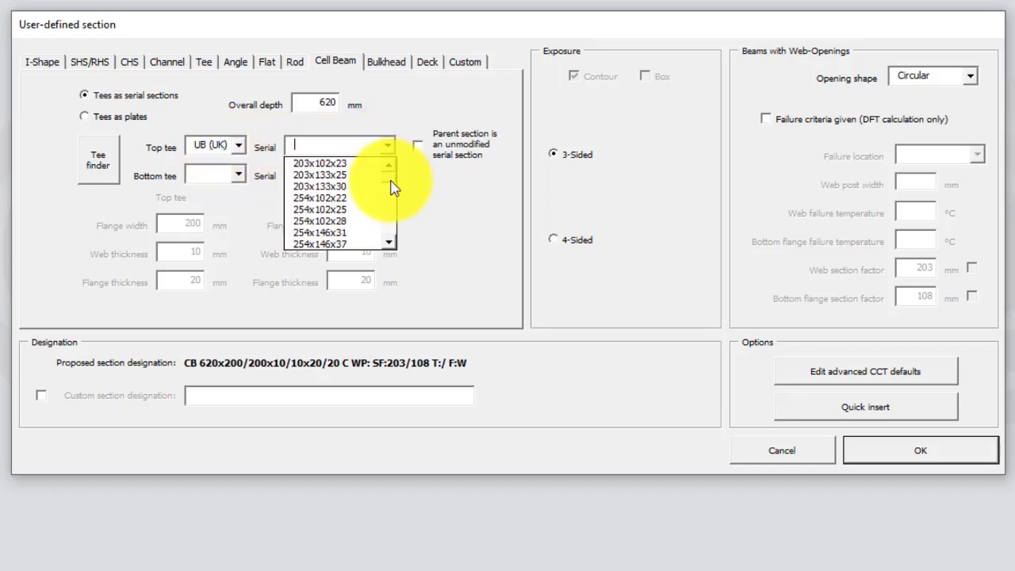
scroll(392, 198, down, 4)
click(371, 198)
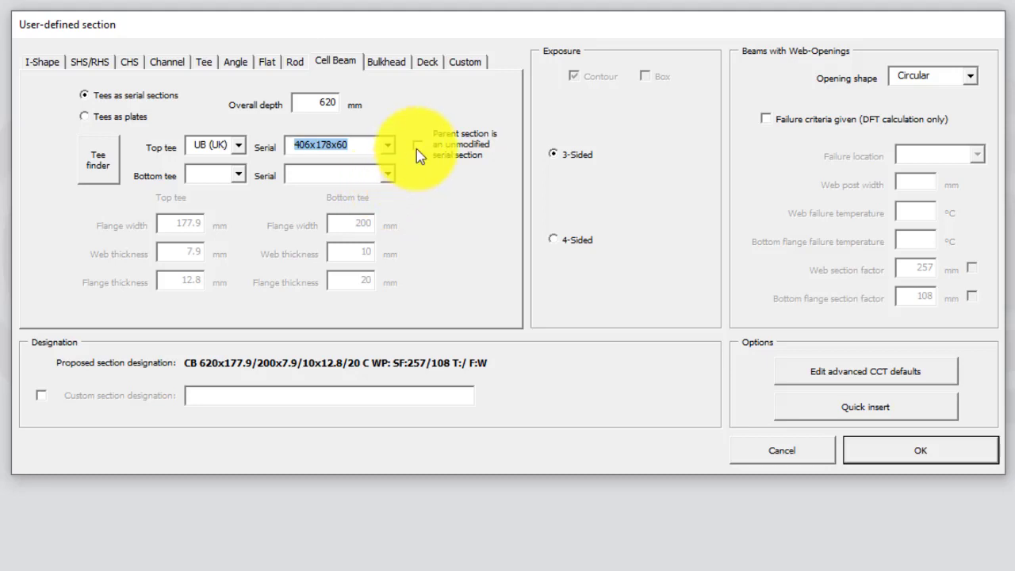
click(419, 154)
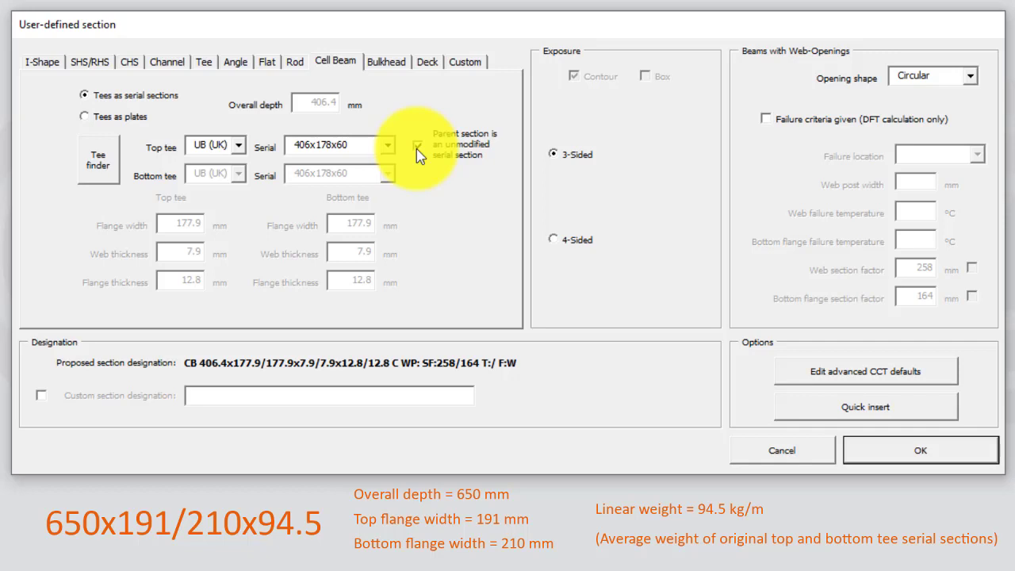
- Clear the unmodified parent section option and apply the tee pair found for designation 650x191/210x94.5 with the Tee finder
click(418, 146)
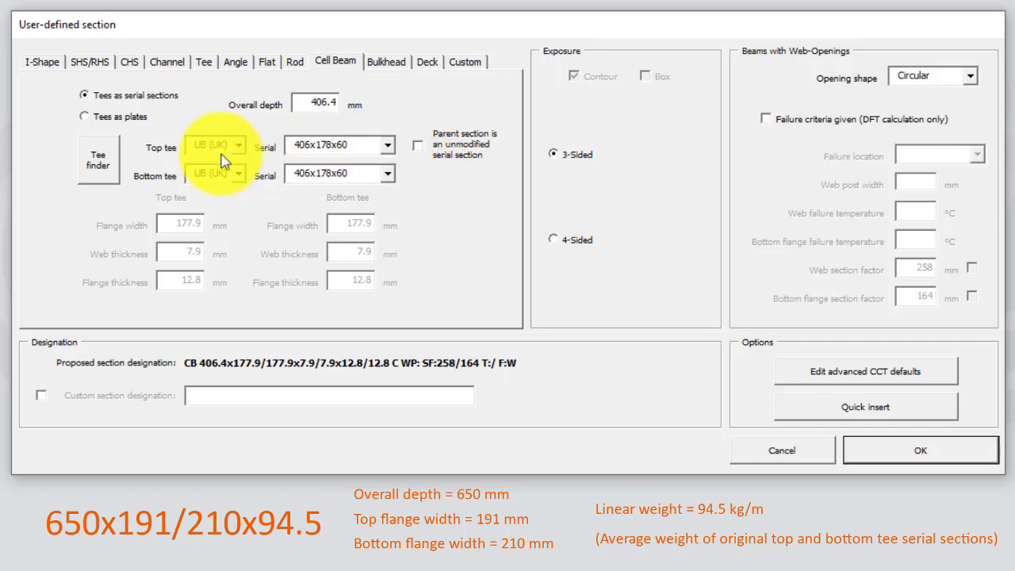
click(113, 159)
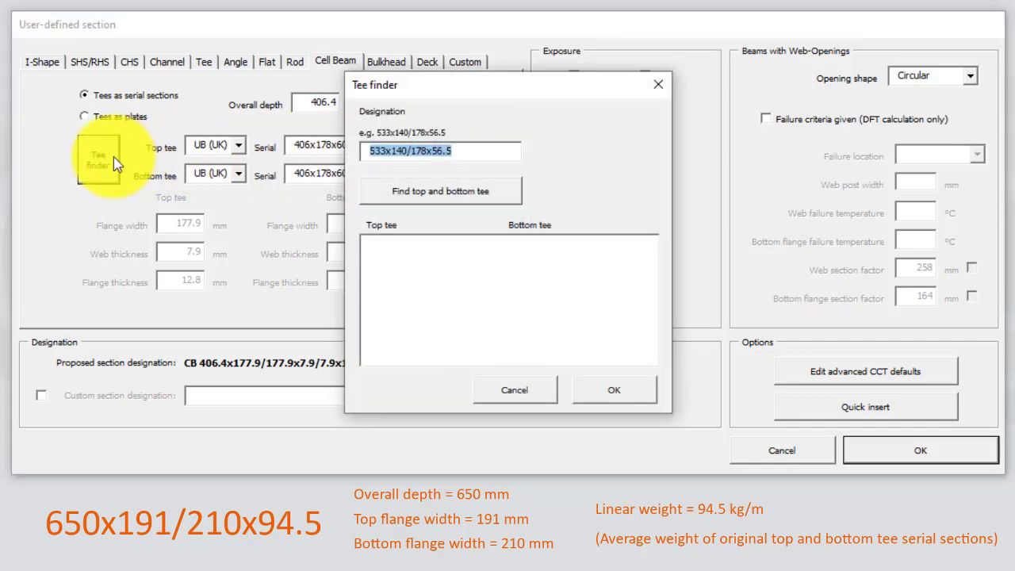
text(650x191/)
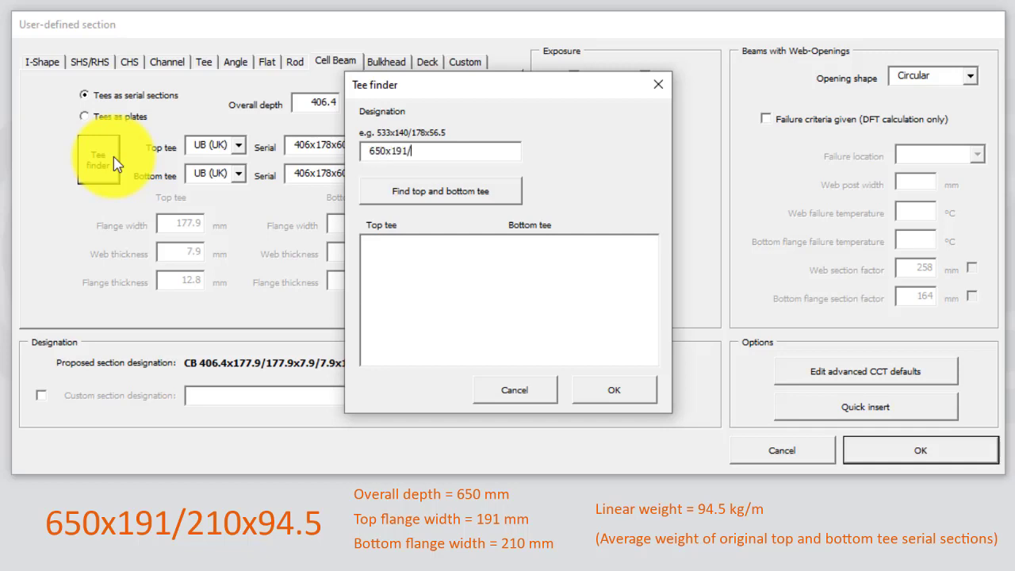
text(210x94.5)
click(508, 198)
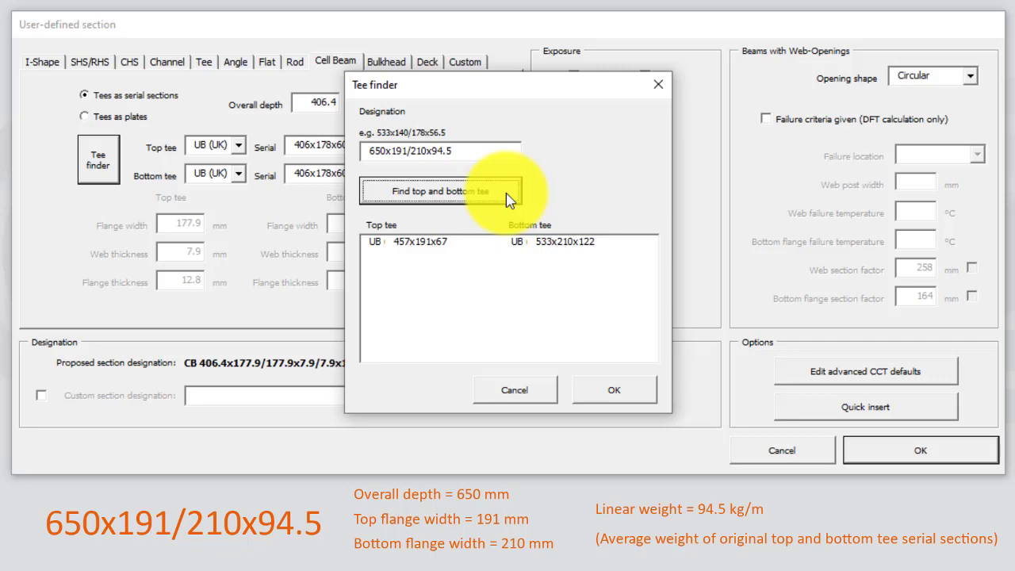
click(478, 240)
click(631, 385)
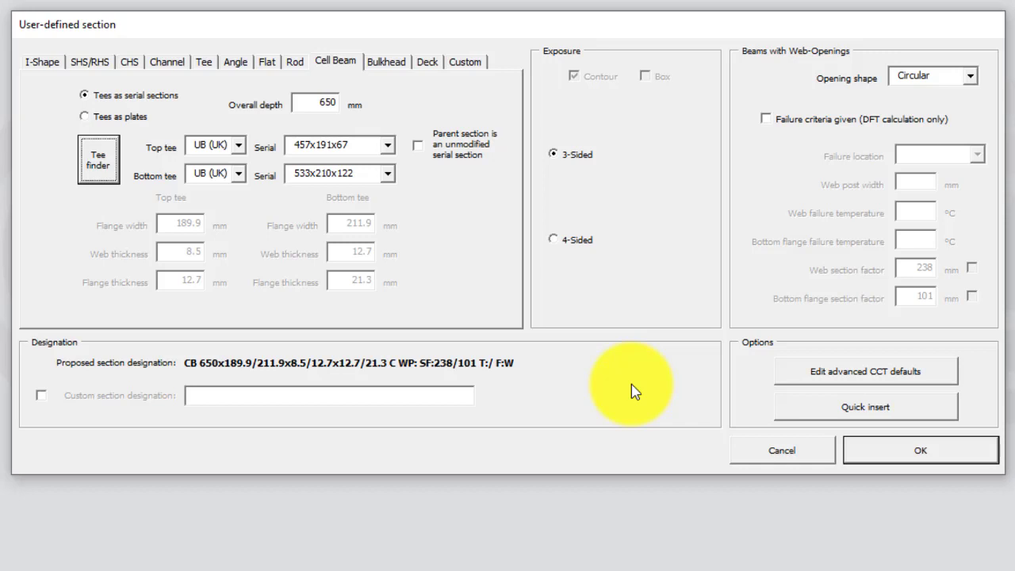
- Set the cell beam's overall depth to 533 mm and its top tee serial size to 406x140x46
double_click(312, 106)
text(53)
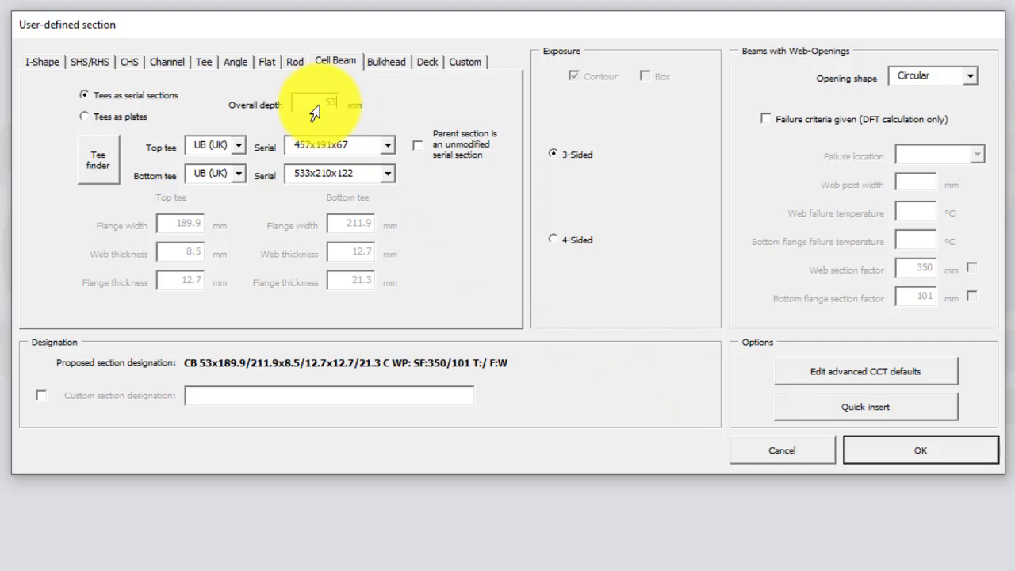
text(3)
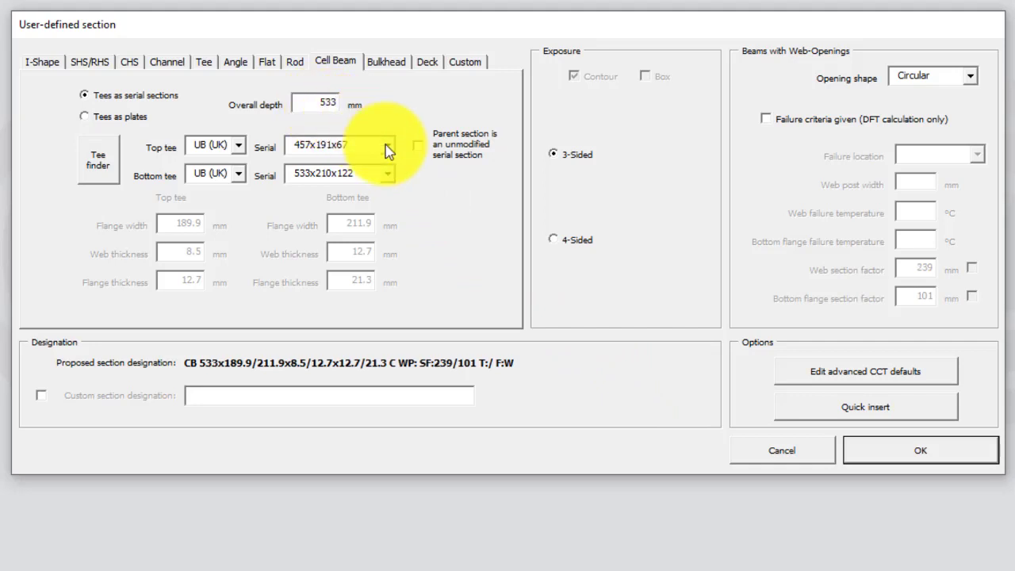
click(388, 149)
scroll(388, 169, up, 4)
scroll(388, 167, up, 1)
click(372, 164)
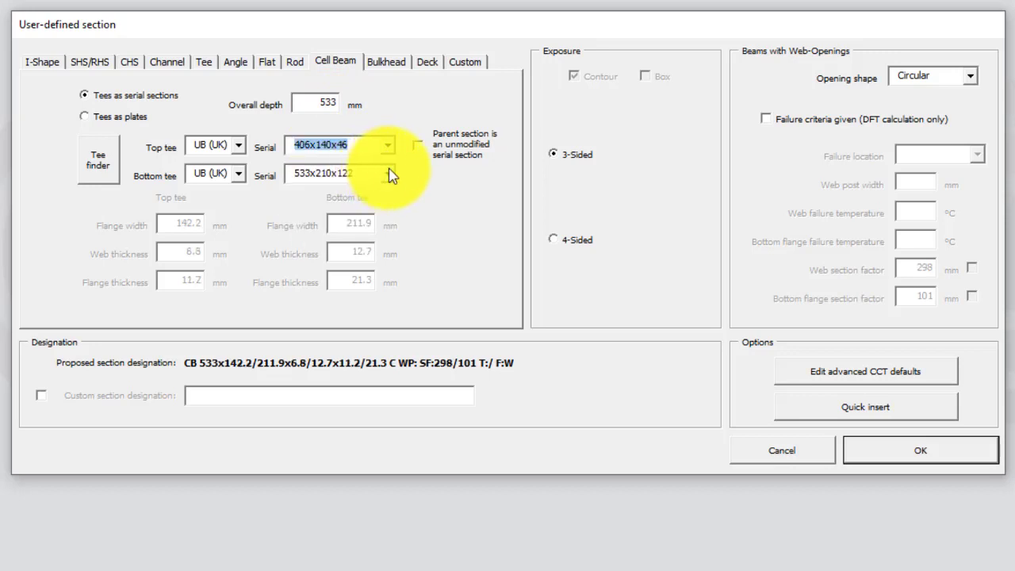
- Set the bottom tee's serial size to 406x178x67
click(388, 173)
scroll(389, 200, up, 2)
scroll(391, 205, up, 5)
scroll(390, 205, up, 2)
click(370, 199)
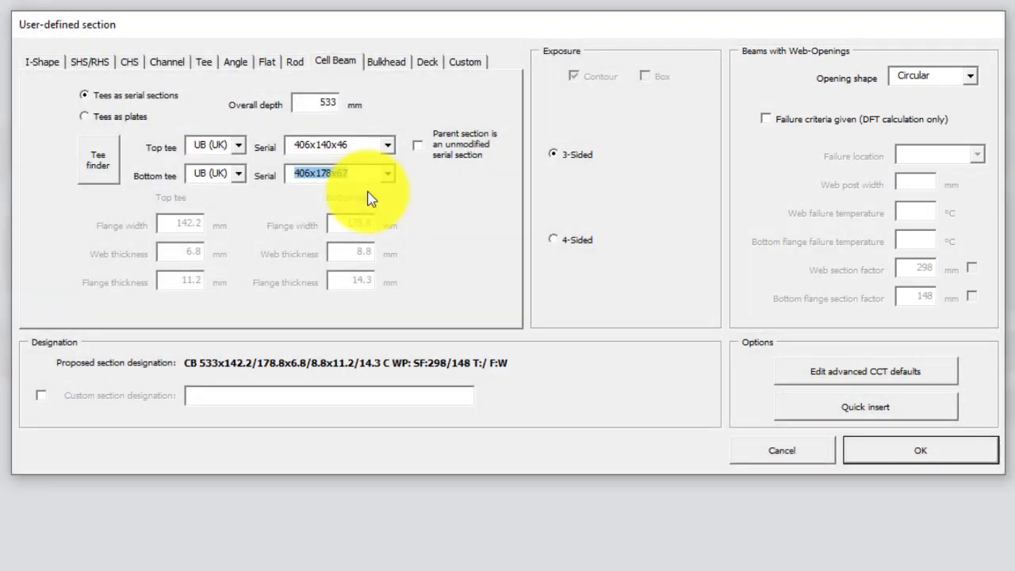
- Enable given failure criteria with Web as failure location, 250 mm web post width, and 587 °C for the web and bottom flange failure temperatures
click(767, 120)
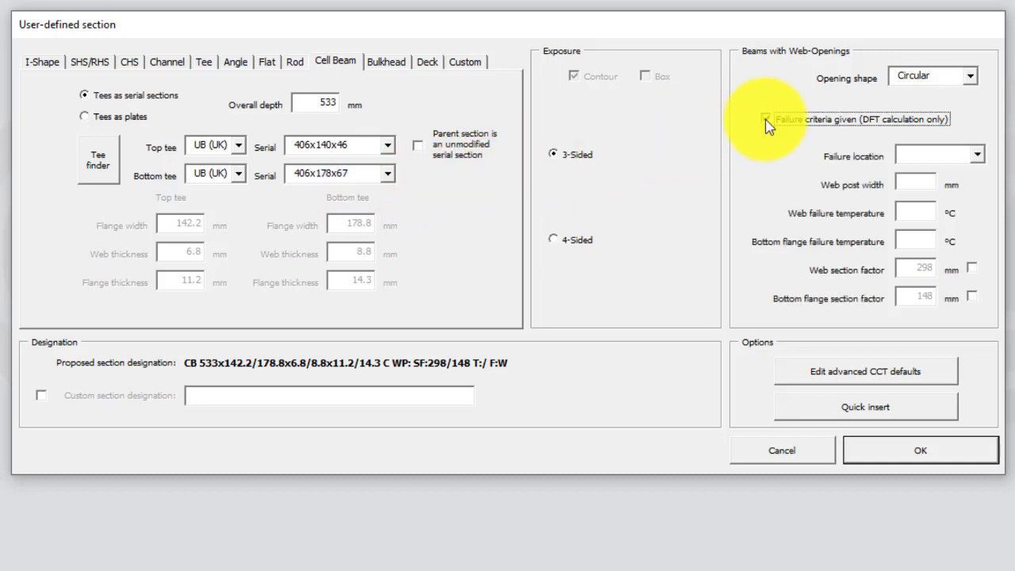
click(978, 156)
click(951, 172)
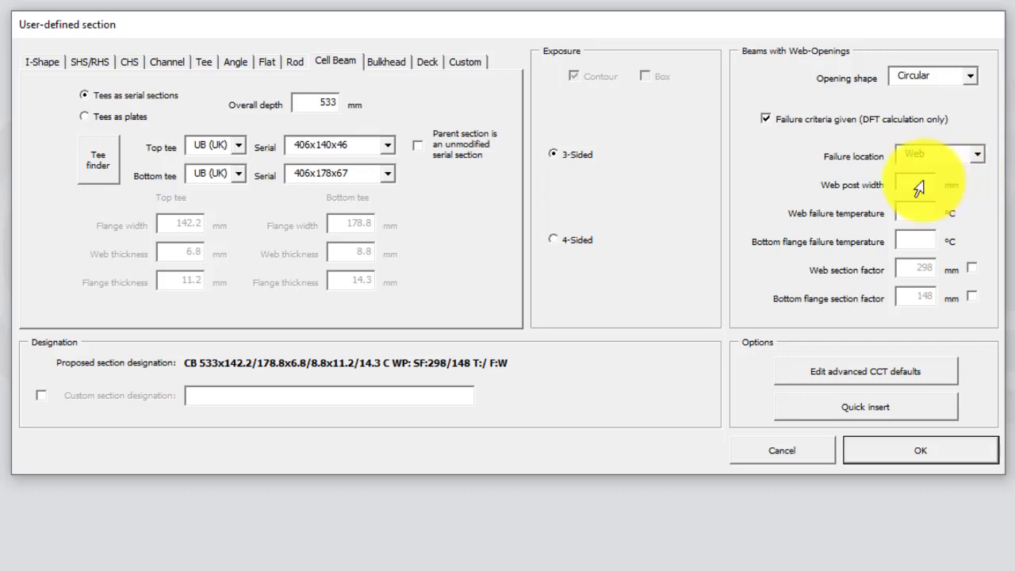
click(919, 187)
text(250)
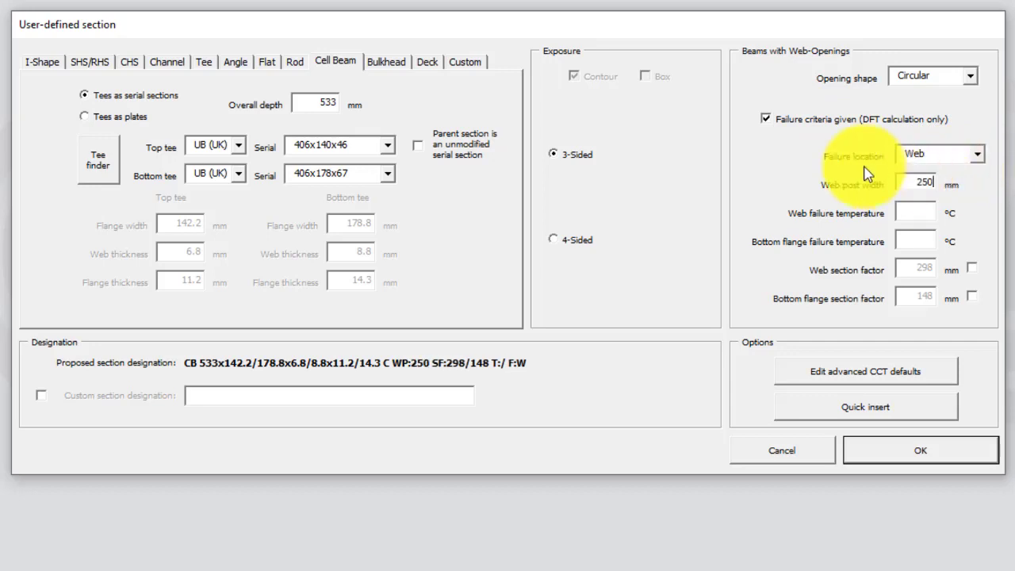
text(587587)
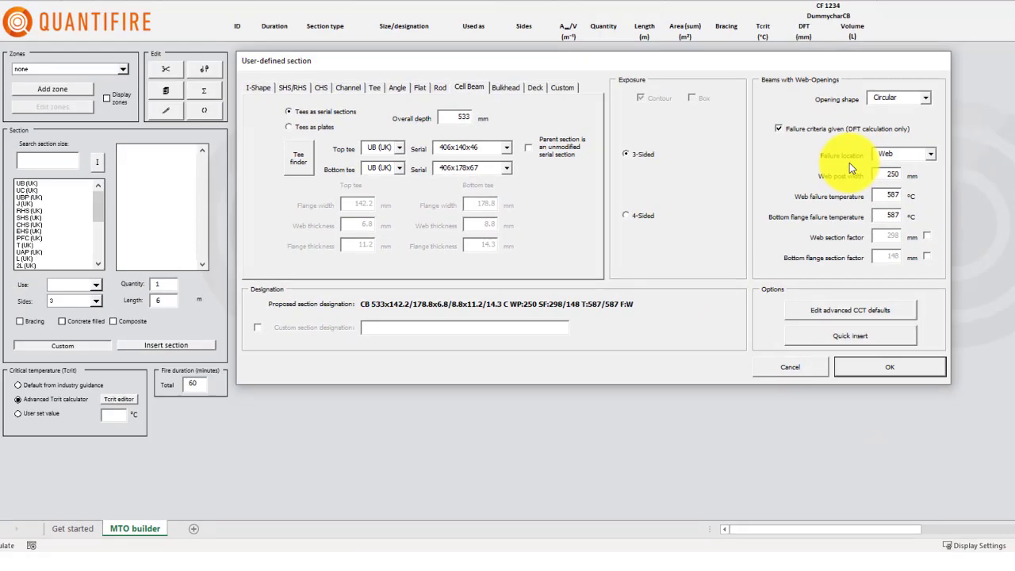
- Quick-insert the cell beam into the MTO as a 6 m, 3-sided composite beam with a Reentrant deck
drag(812, 58, 845, 185)
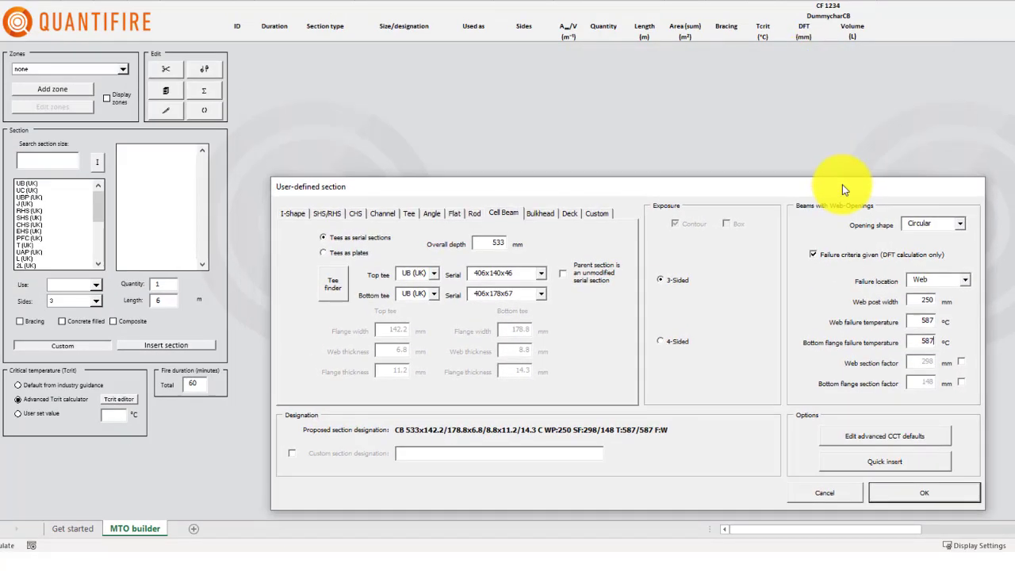
click(928, 462)
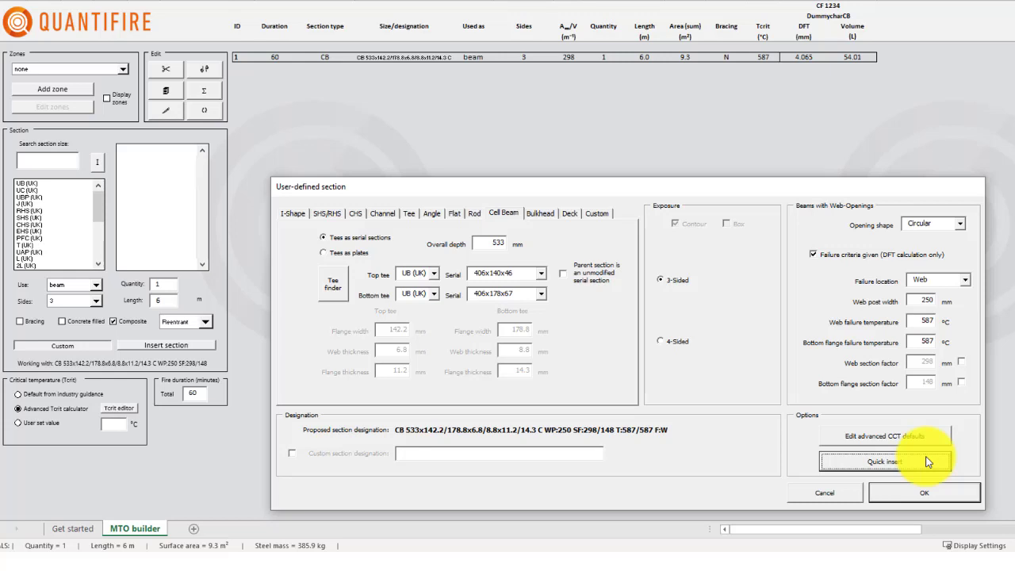
- Turn off the given failure criteria, accept the cell beam section and insert it into the MTO with a 12 m length
click(821, 254)
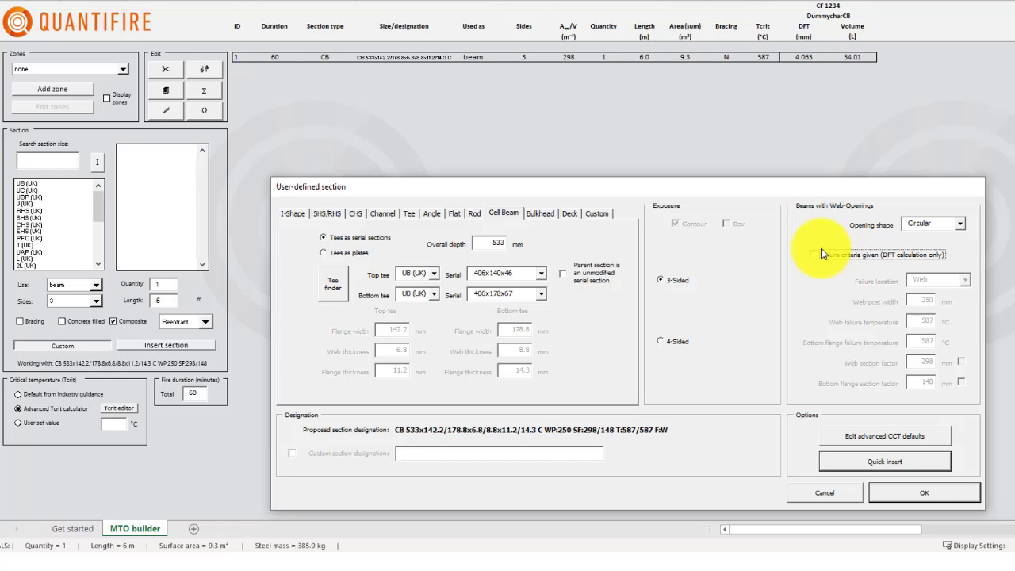
click(953, 493)
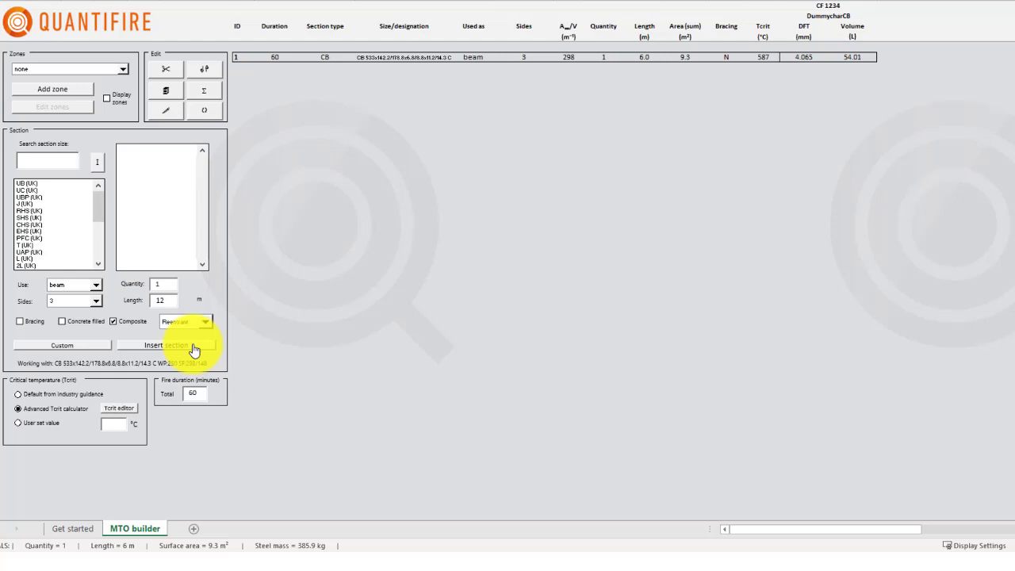
click(167, 345)
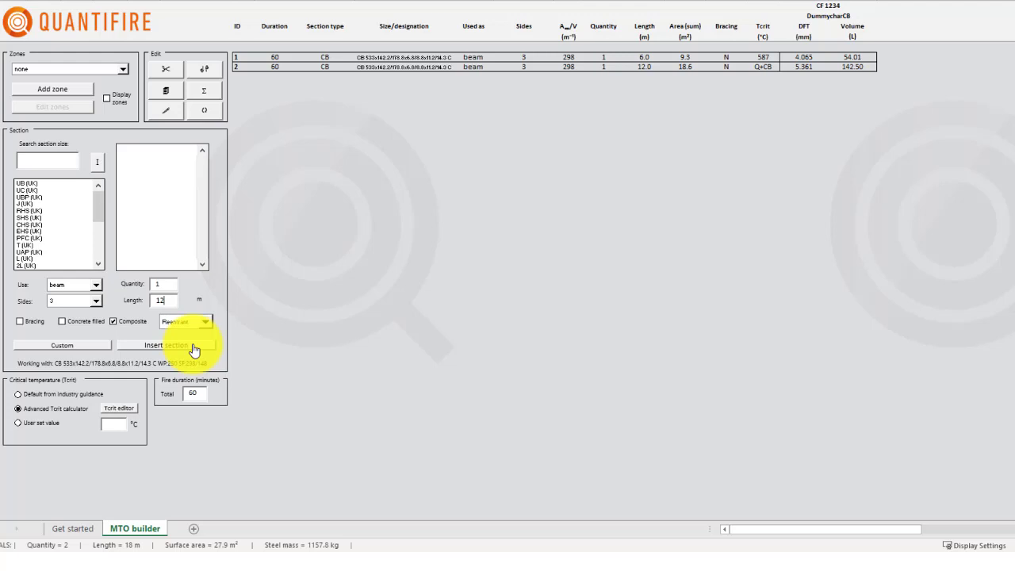
- Review the advanced Tcrit default settings for partial safety factors and loading, beams, and beams with web-openings, and accept them
click(111, 21)
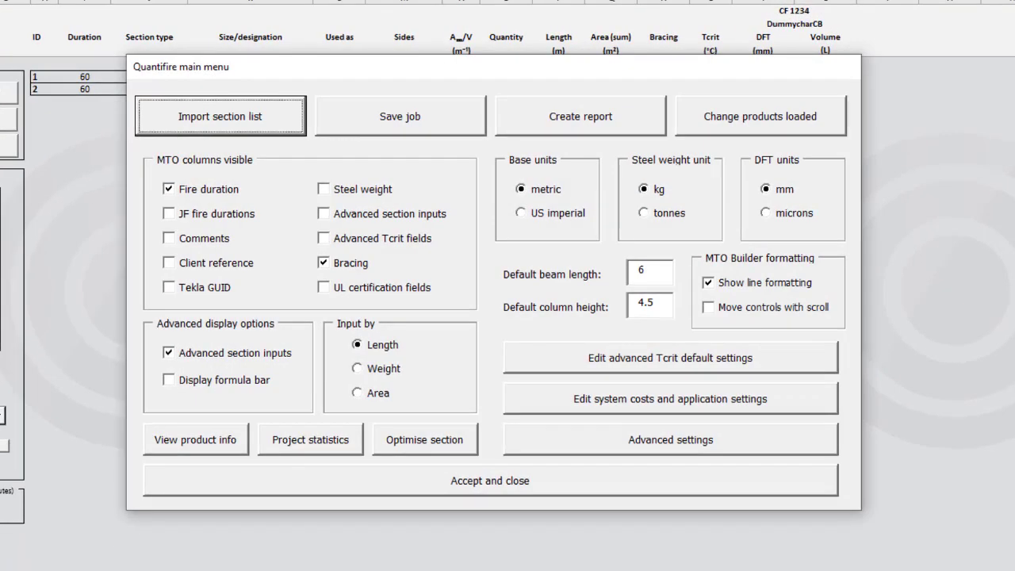
click(786, 357)
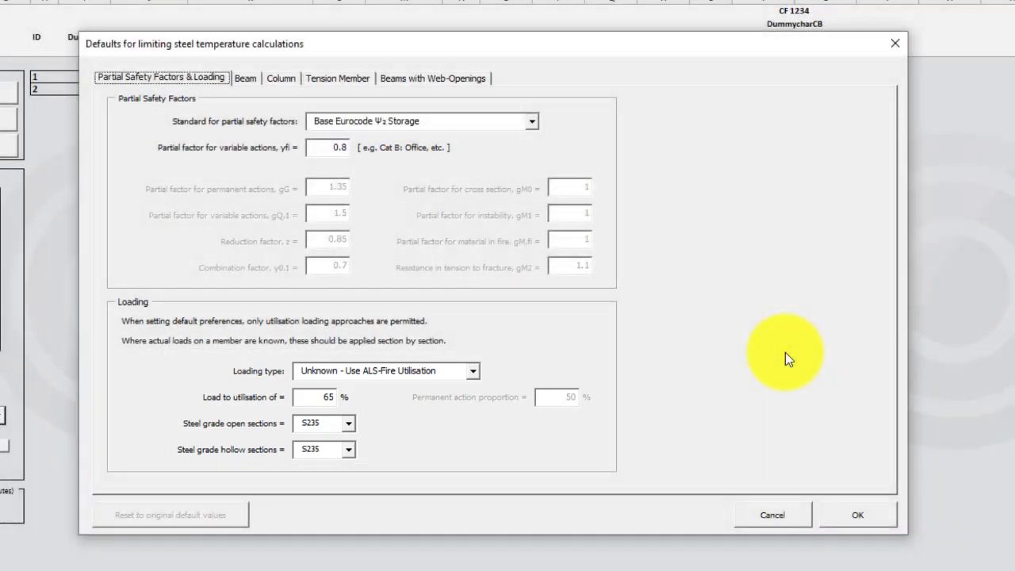
click(259, 76)
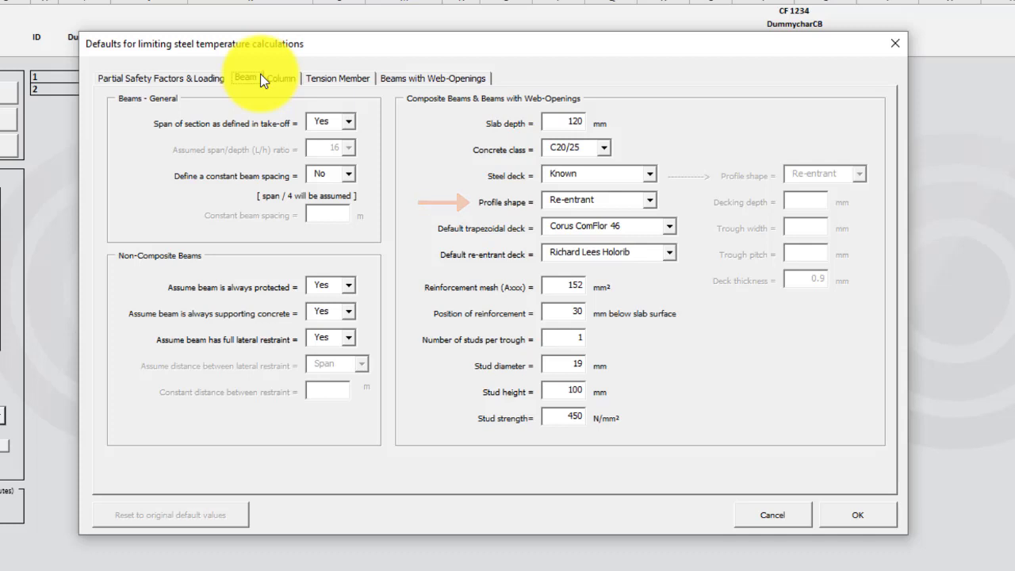
click(480, 80)
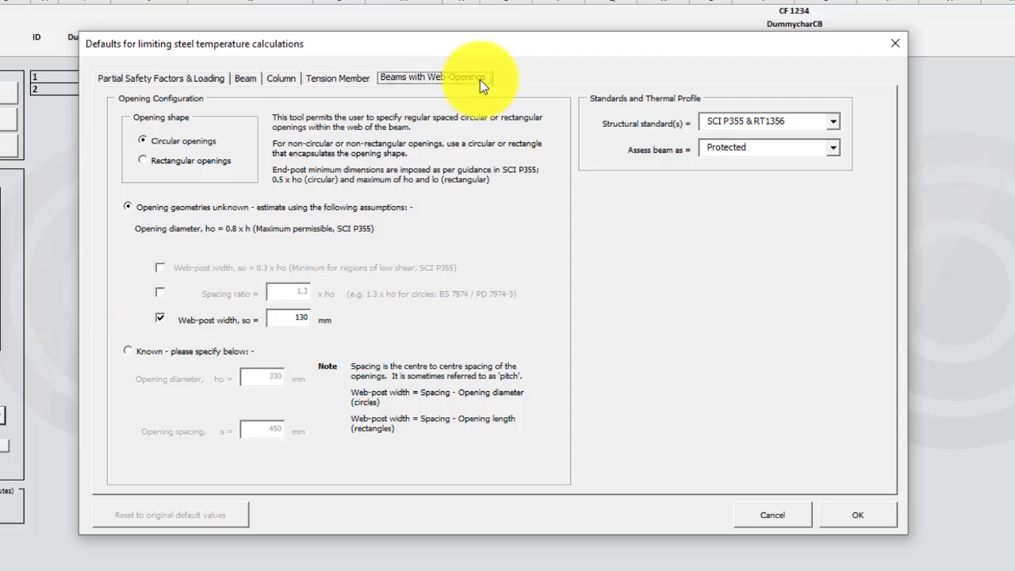
click(870, 511)
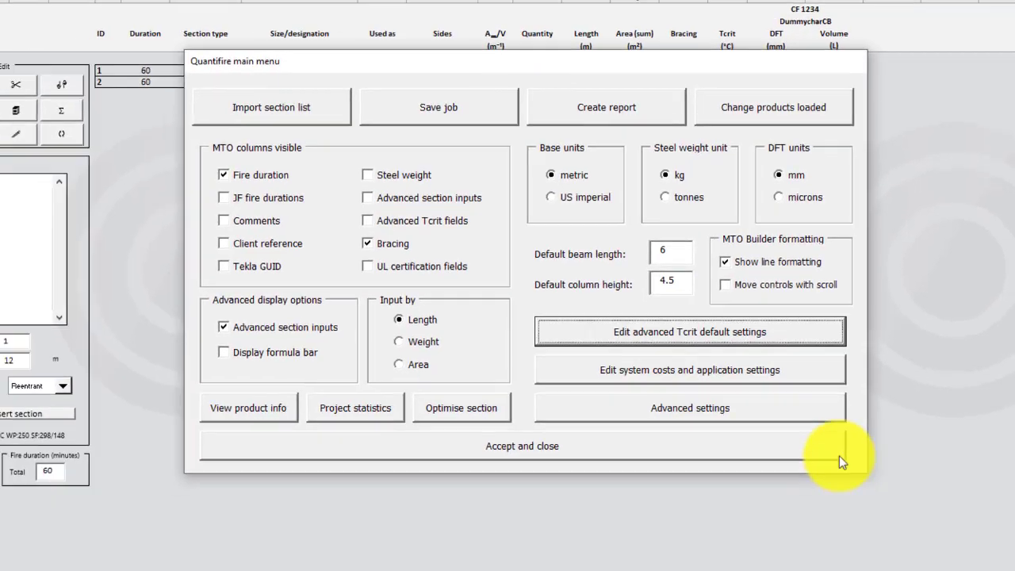
click(819, 485)
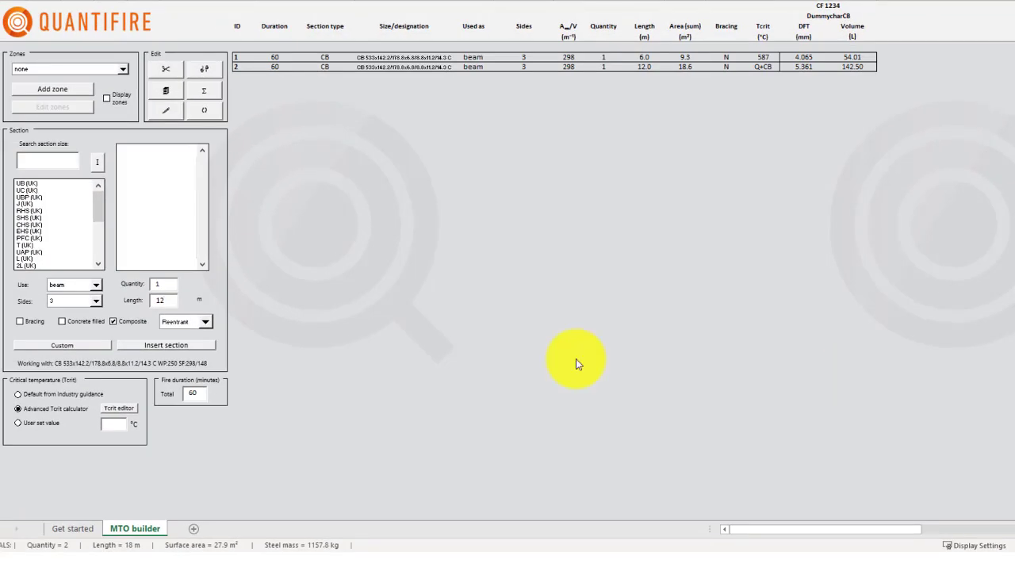
- Open section ID 2 from the MTO in the Tcrit editor
click(131, 411)
text(2)
key(Return)
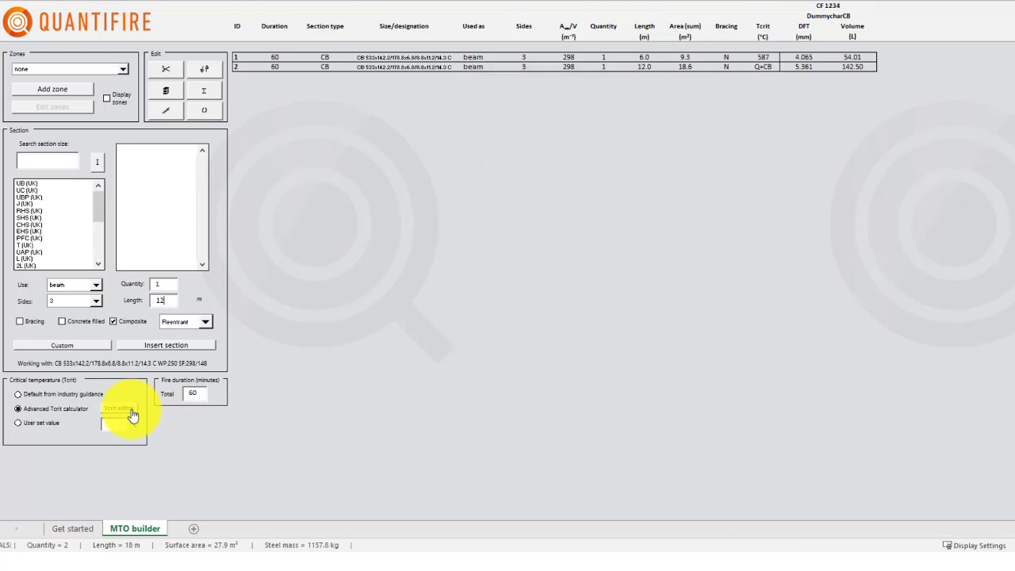
click(119, 410)
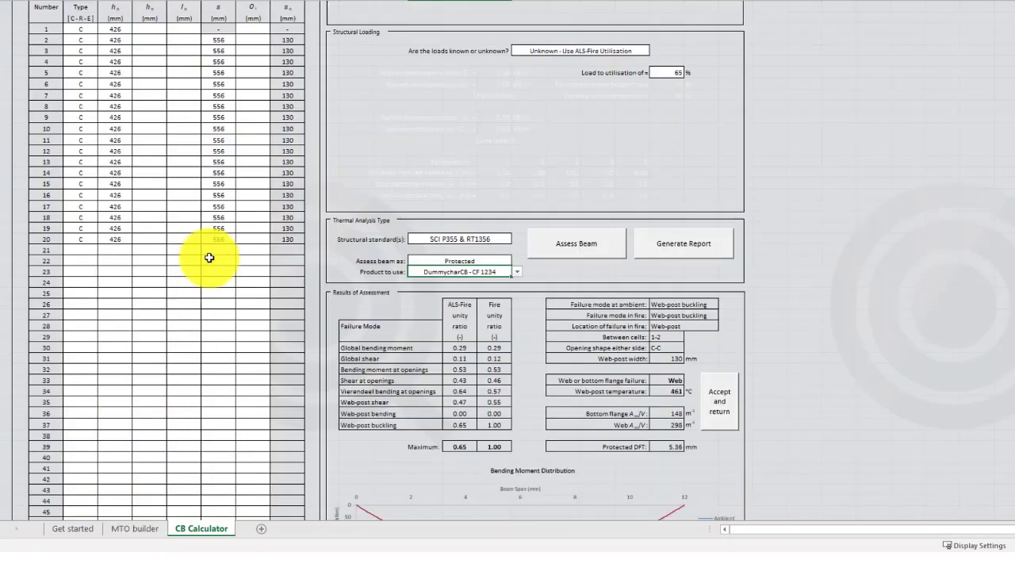
- Examine the calculator's beam geometry, slab data, web openings, loading, assessment results and force distribution charts for section 2
scroll(209, 258, up, 10)
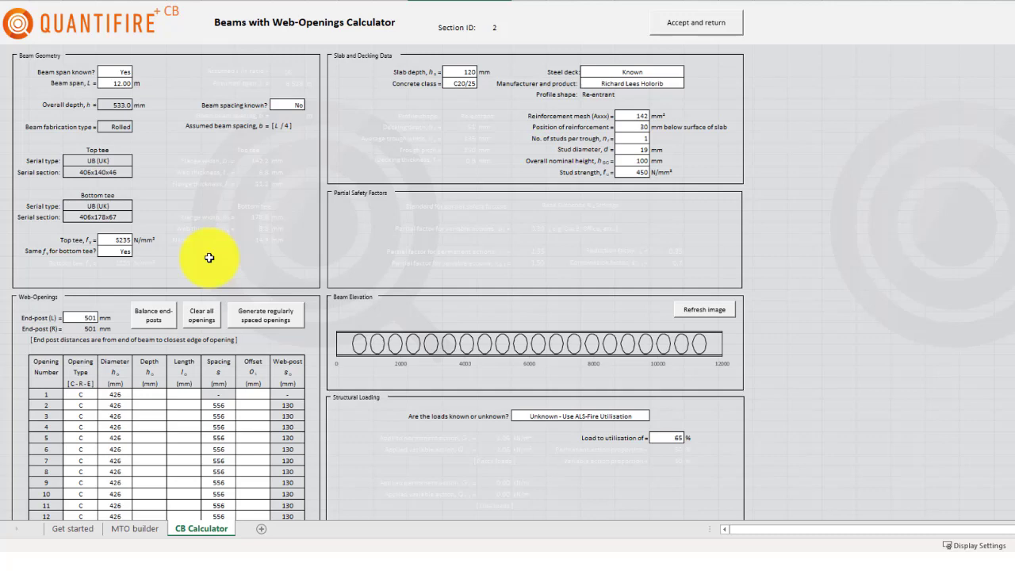
scroll(209, 257, down, 6)
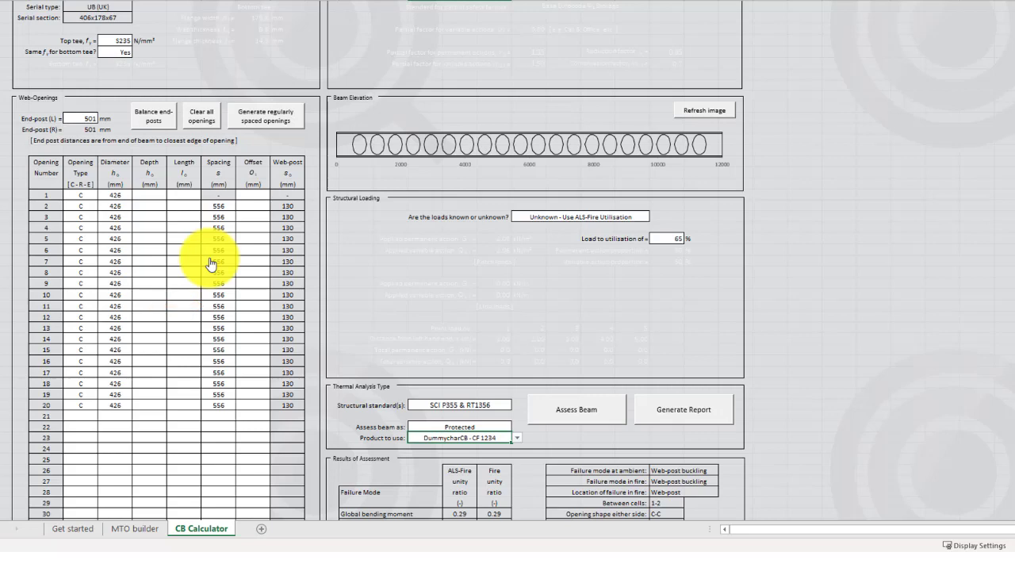
scroll(211, 263, down, 1)
scroll(213, 264, down, 1)
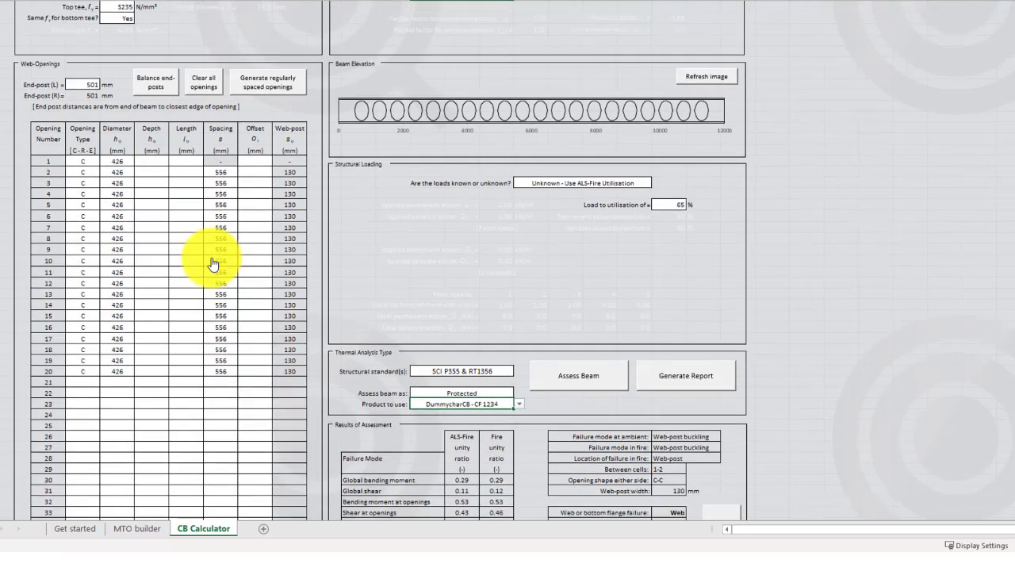
scroll(213, 263, down, 6)
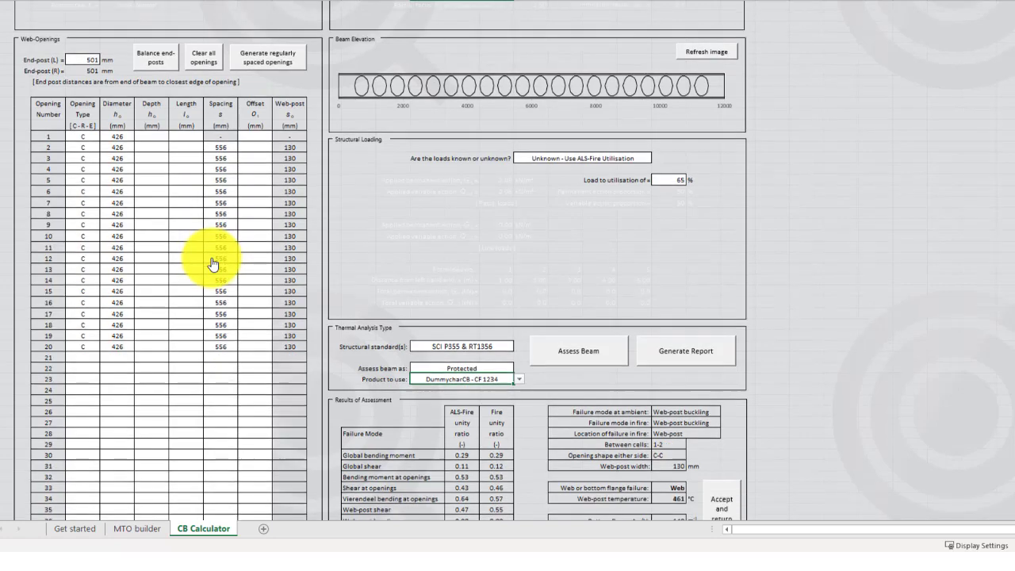
scroll(212, 263, down, 4)
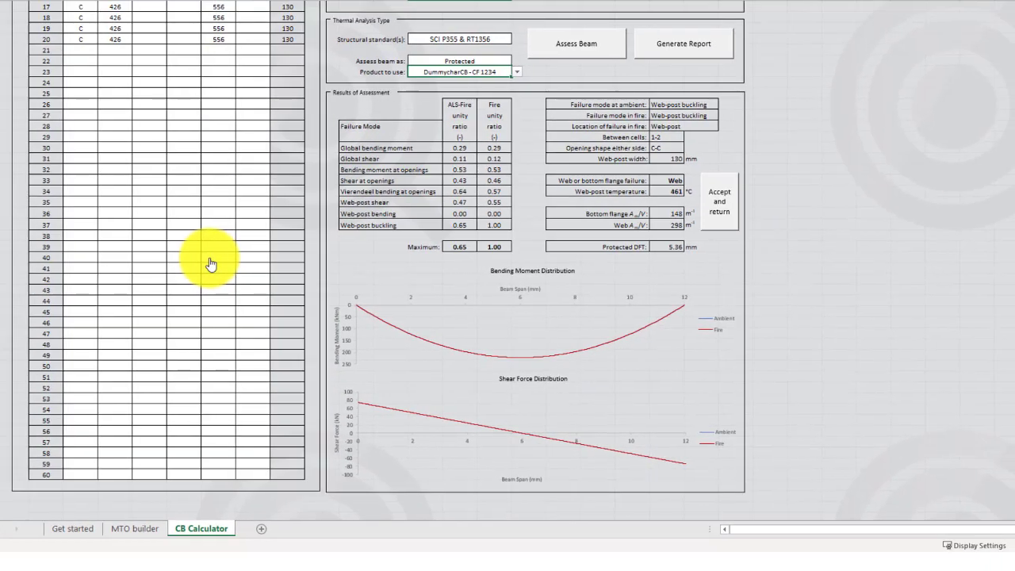
scroll(210, 263, up, 10)
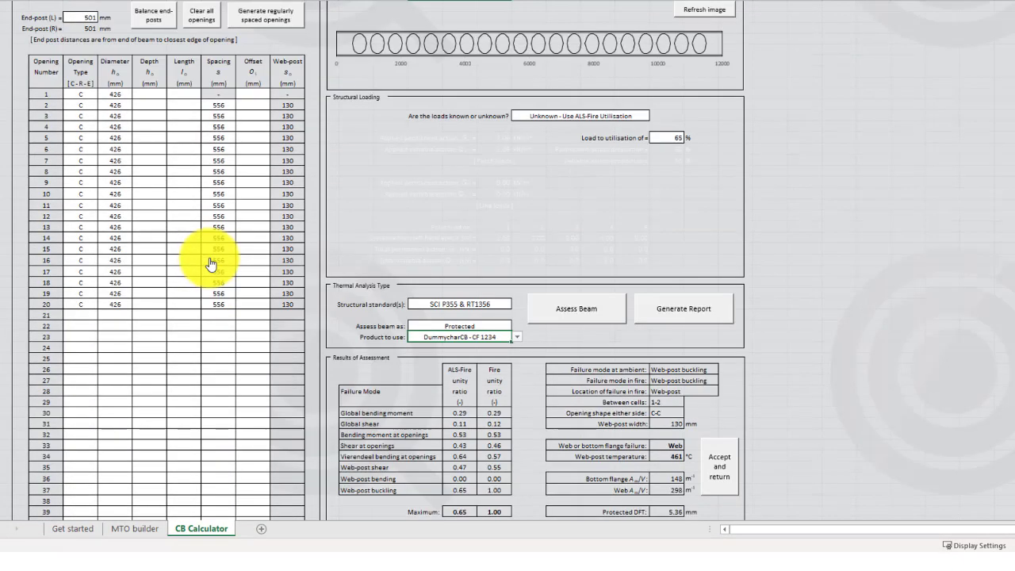
scroll(210, 264, up, 4)
- Delete web openings 16 to 20 from the openings table
scroll(209, 260, down, 2)
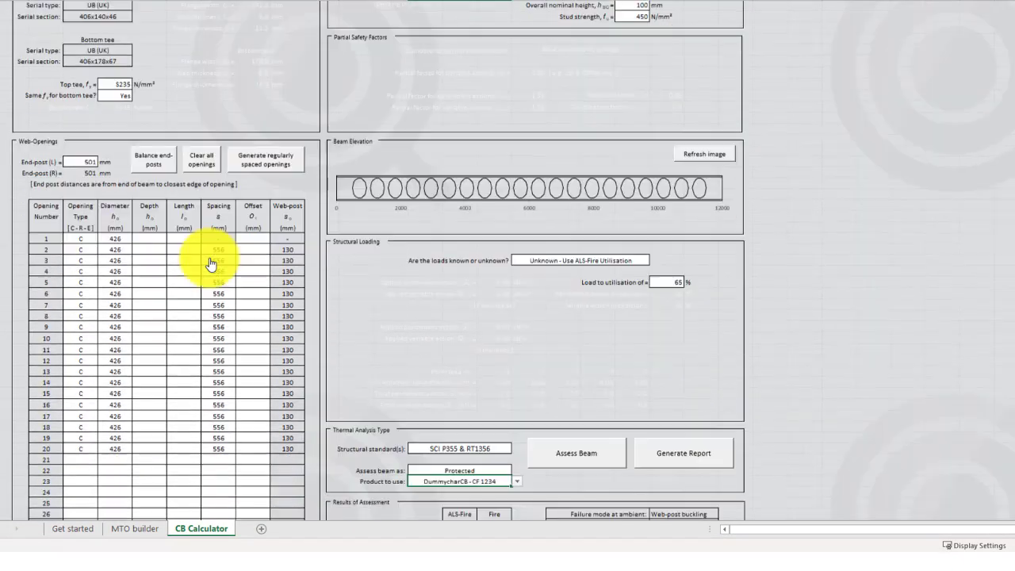
scroll(210, 258, down, 1)
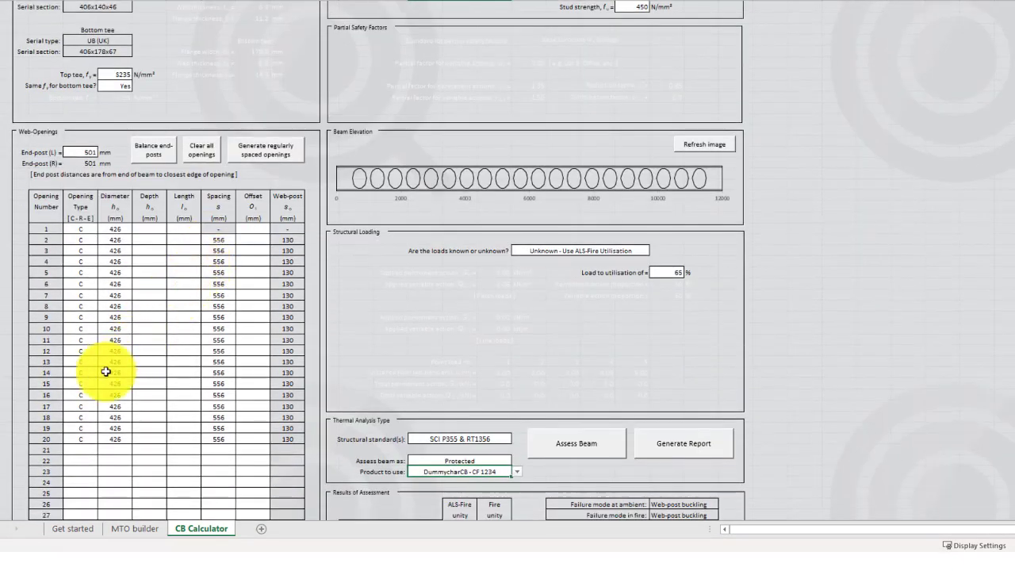
drag(87, 396, 253, 437)
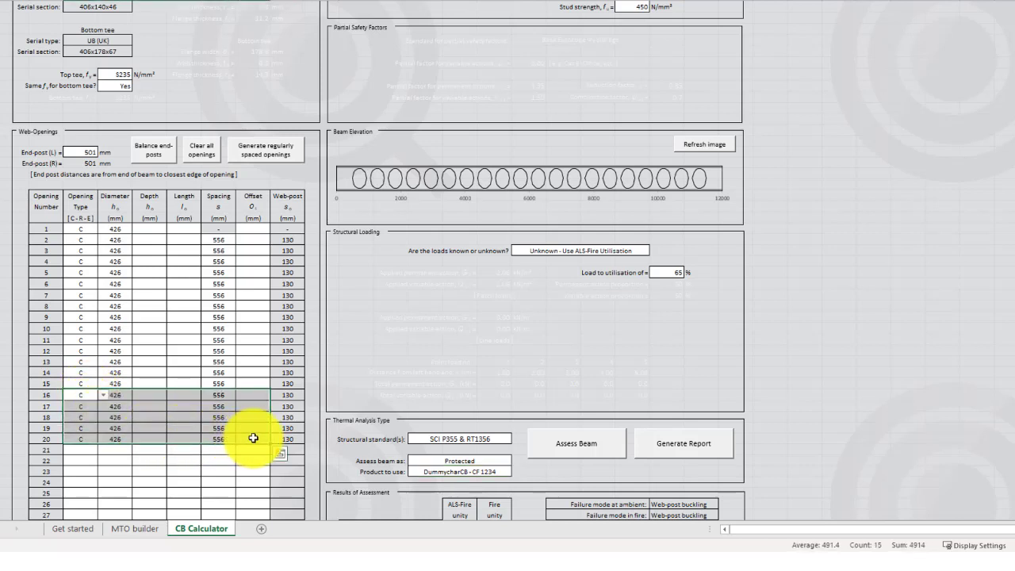
key(Delete)
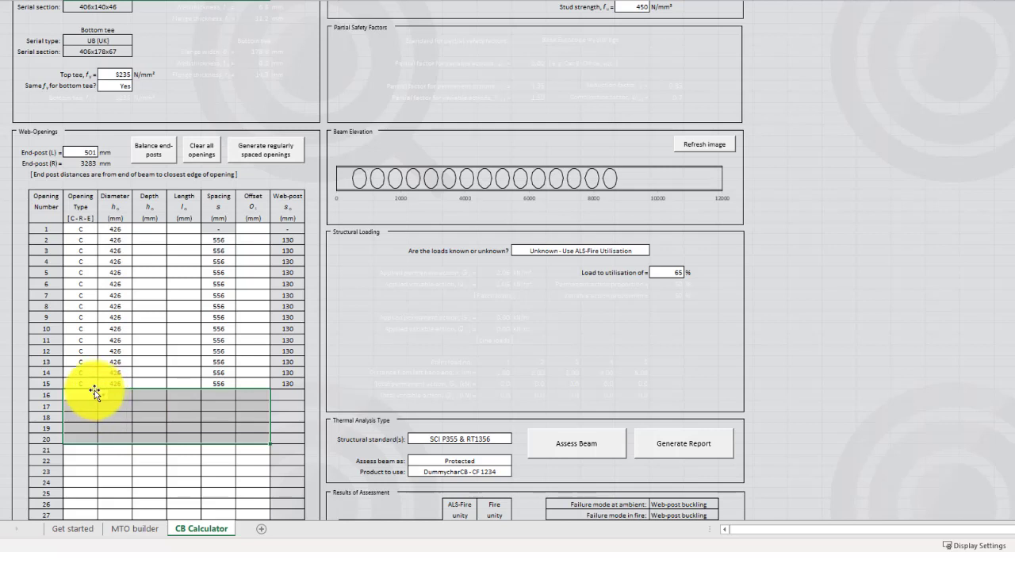
- Add opening 16 as type R with 300 mm depth, 600 mm length and 1200 mm spacing
click(89, 395)
click(102, 394)
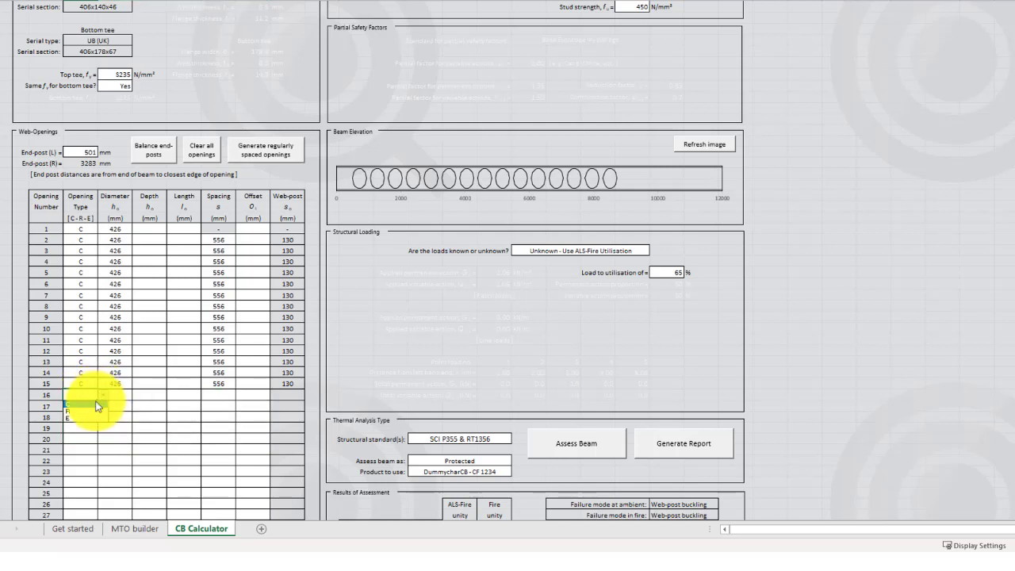
click(88, 412)
click(147, 394)
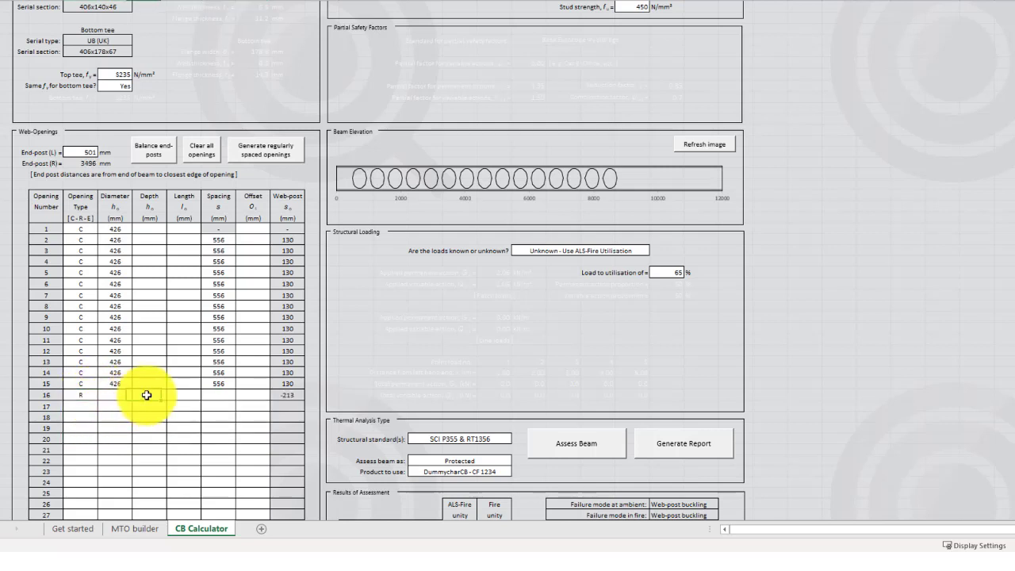
text(300)
key(Tab)
text(600)
key(Tab)
text(1200)
key(Return)
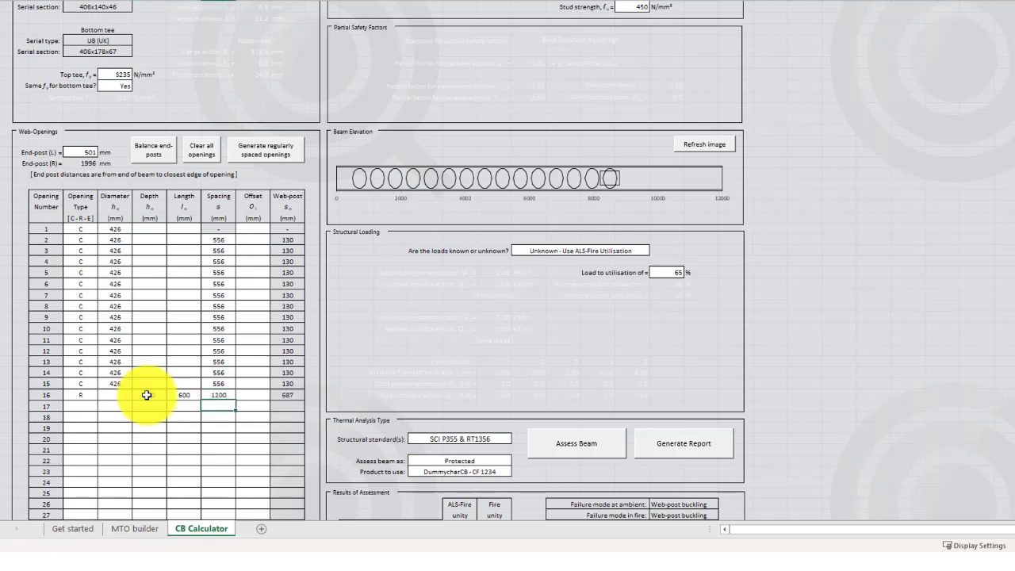
- Add opening 17 as type E with 250 mm depth, 800 mm length and 1200 mm spacing, and balance the end-posts
click(86, 406)
click(104, 410)
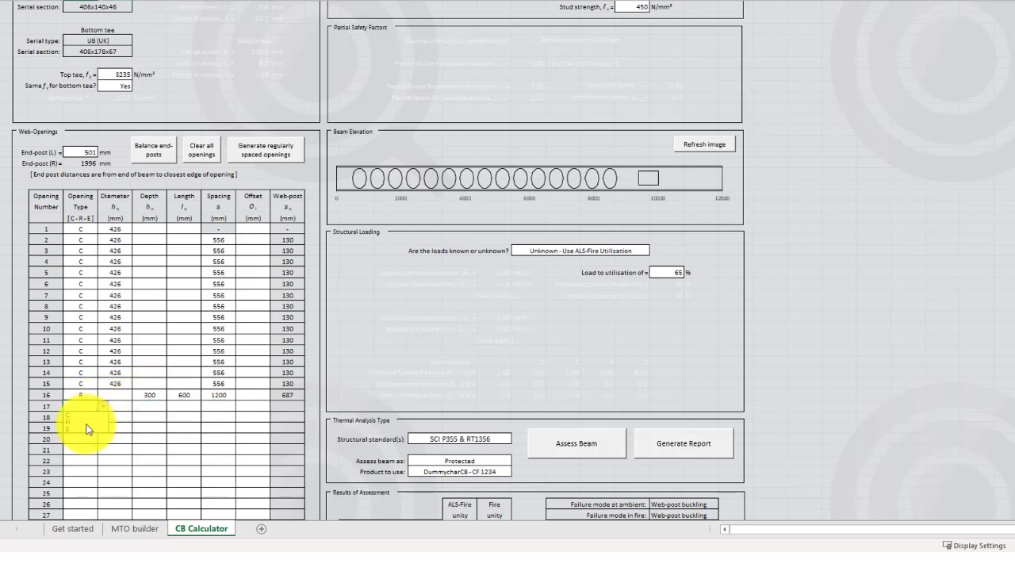
click(84, 429)
click(151, 408)
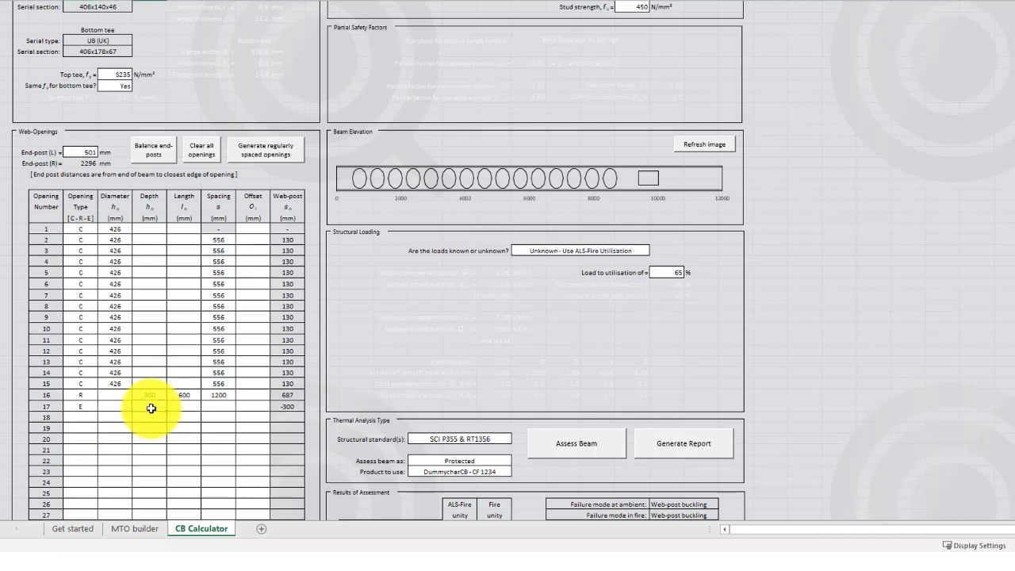
text(300)
key(Tab)
text(1200)
key(Tab)
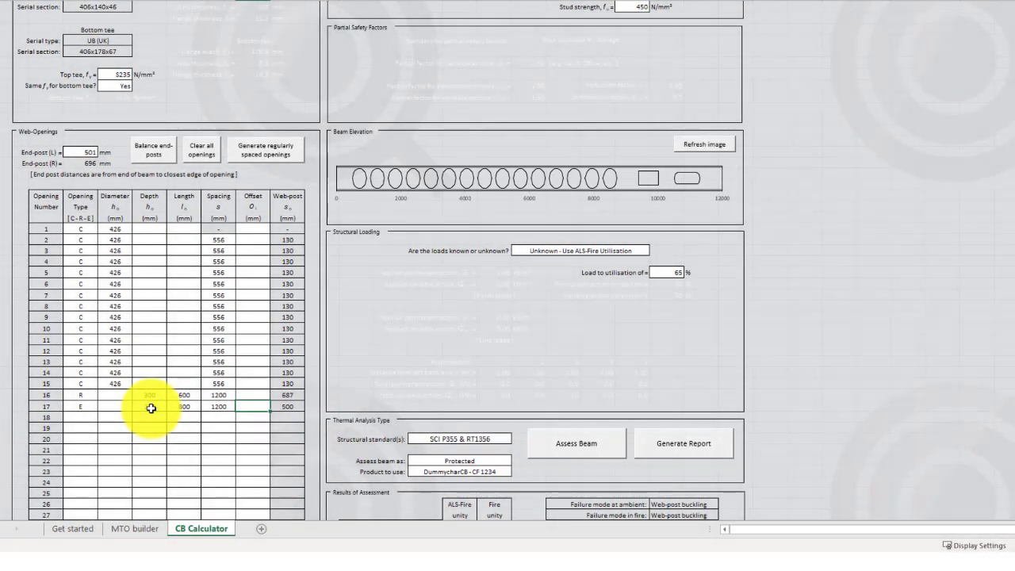
click(141, 158)
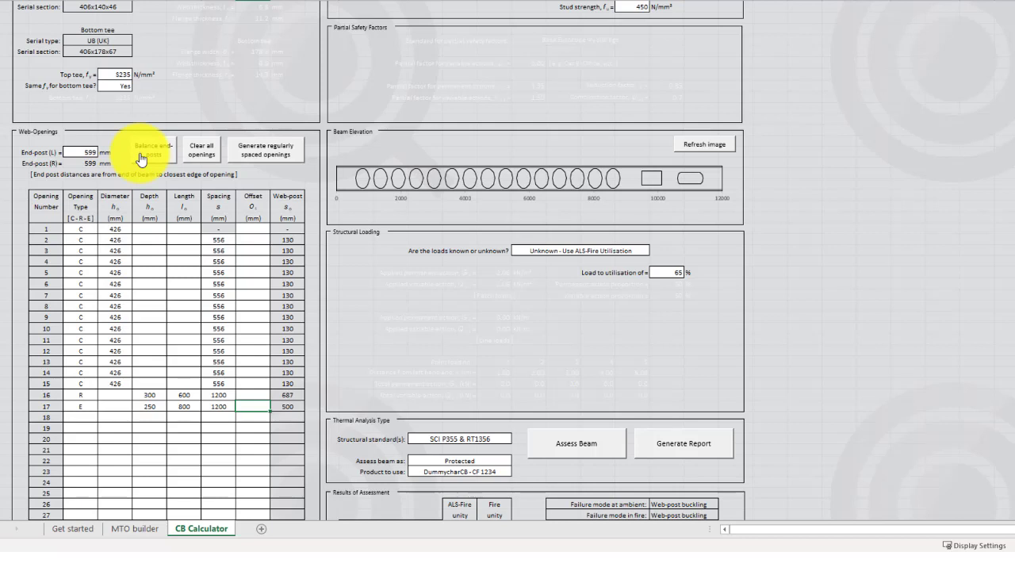
- Generate regularly spaced circular openings with the estimated web-post width of 0.3 x ho, accepting a web-post below 130 mm
click(298, 154)
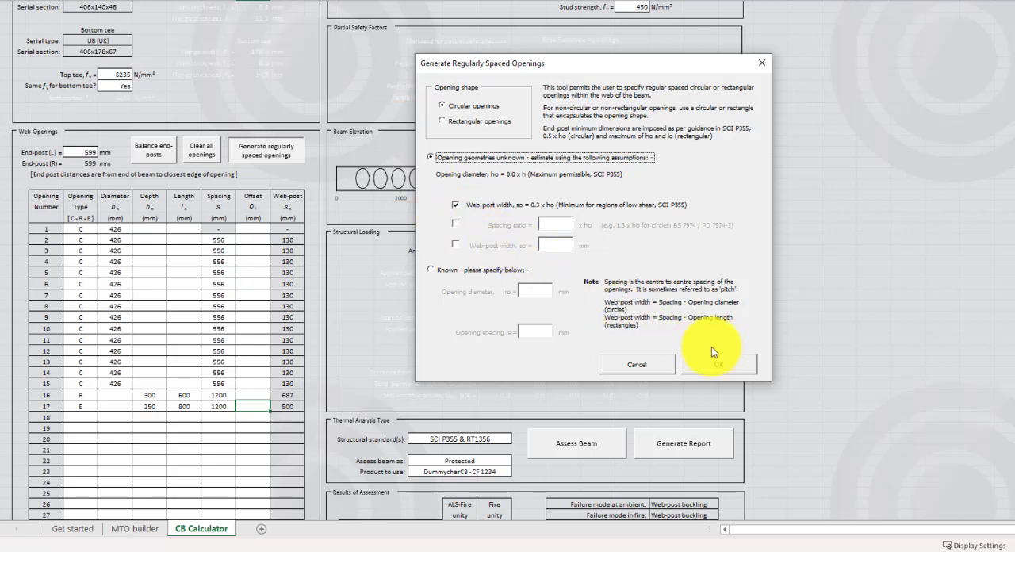
click(744, 365)
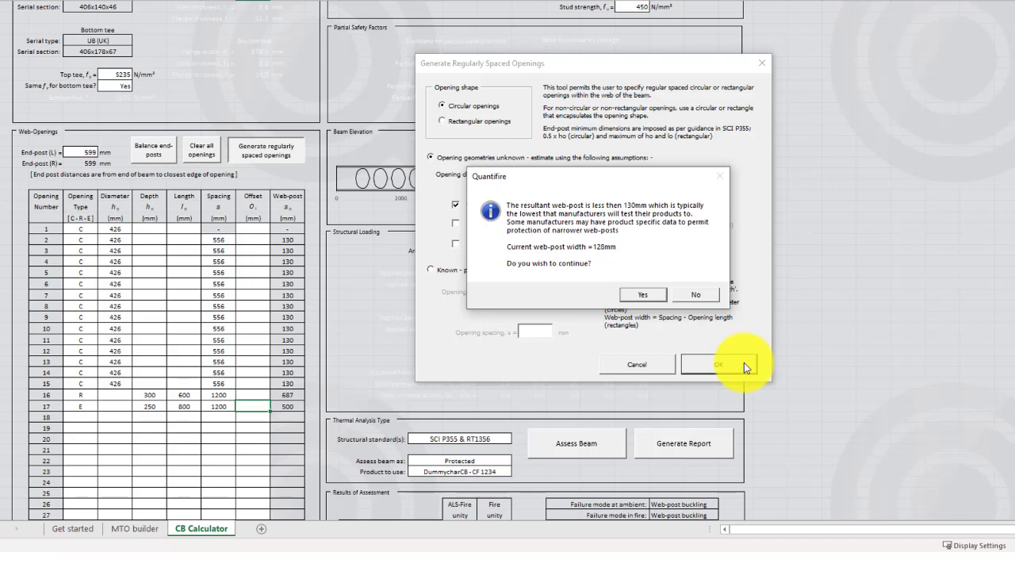
click(652, 293)
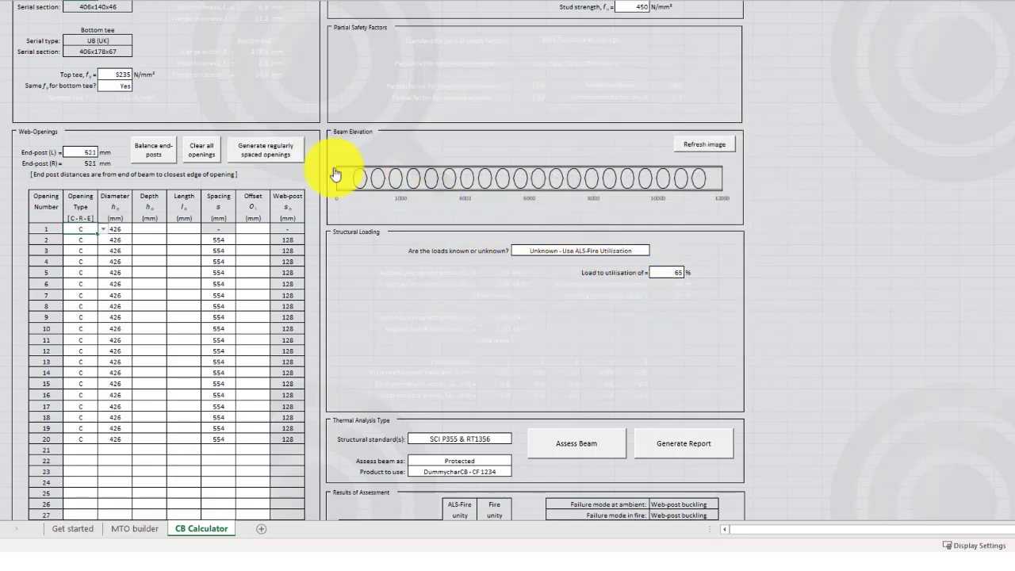
- Regenerate the regularly spaced circular openings with a spacing ratio of 1.6 x ho
click(288, 154)
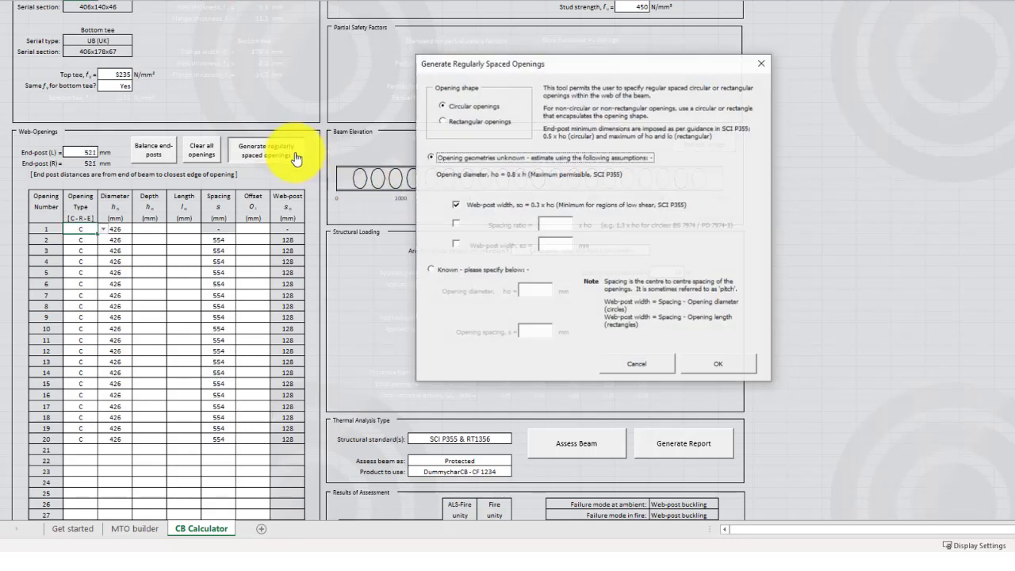
click(456, 226)
click(542, 227)
text(1.6)
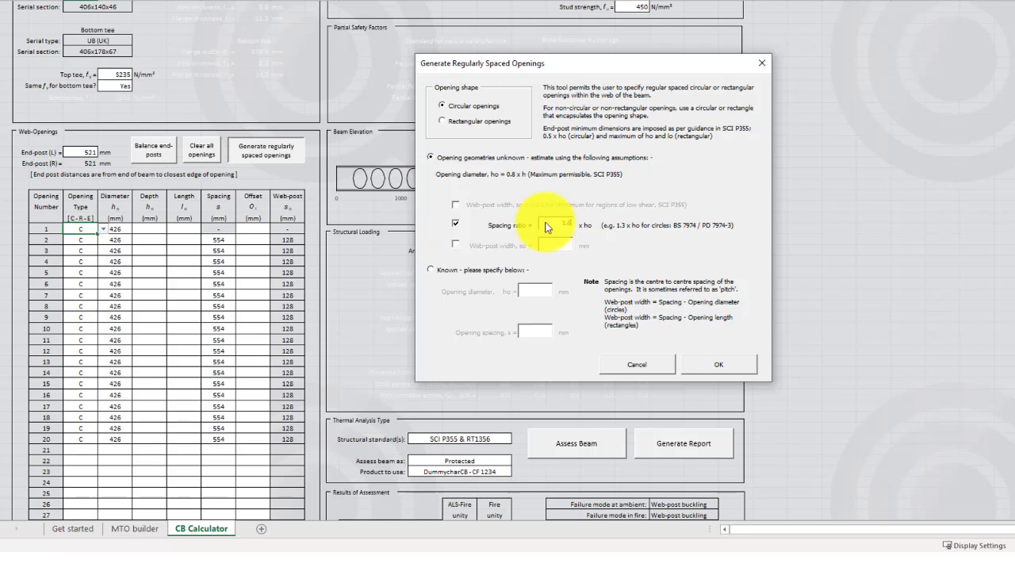
click(746, 366)
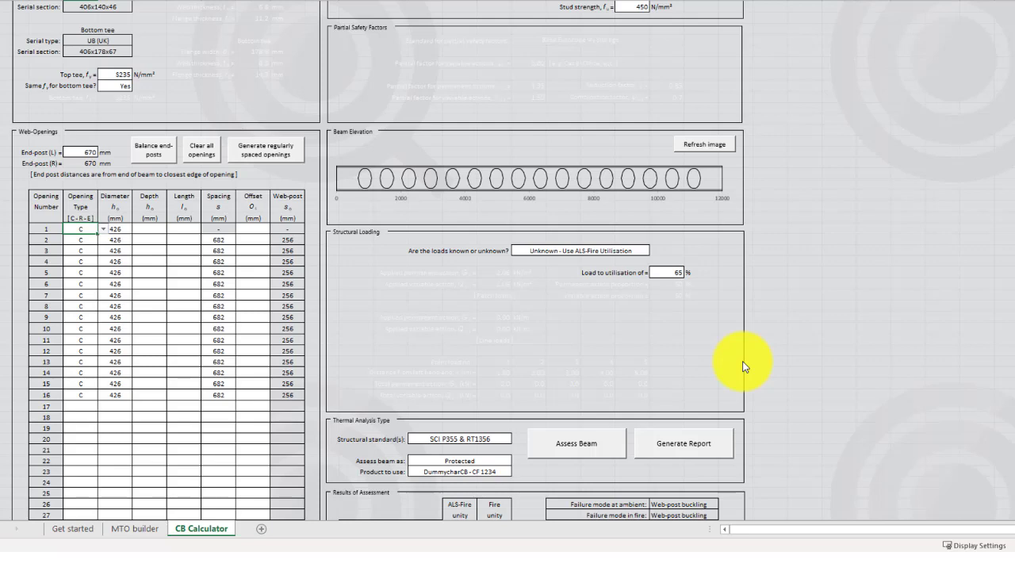
- Regenerate the regularly spaced circular openings with a web-post width of 500 mm
click(296, 157)
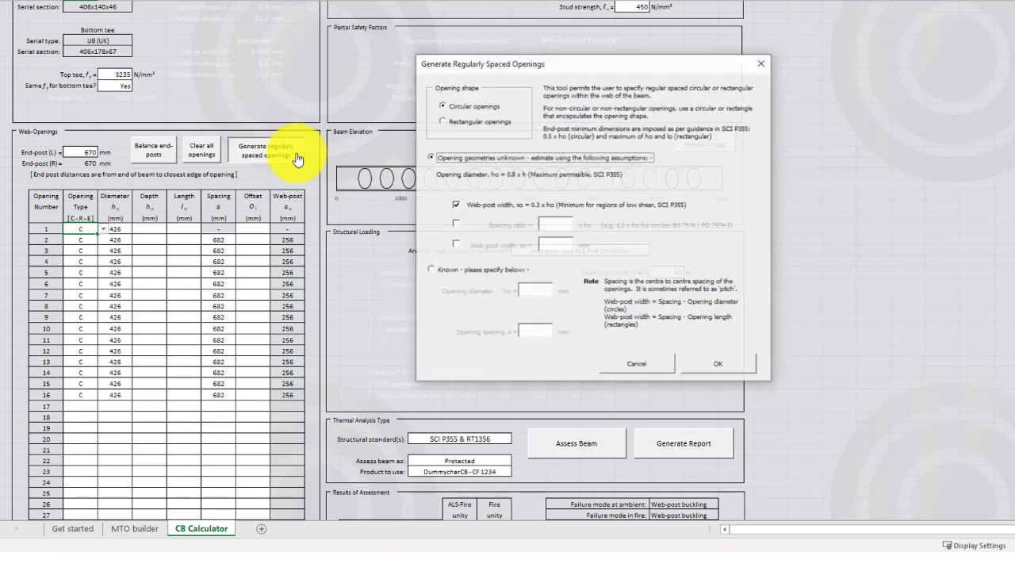
click(455, 244)
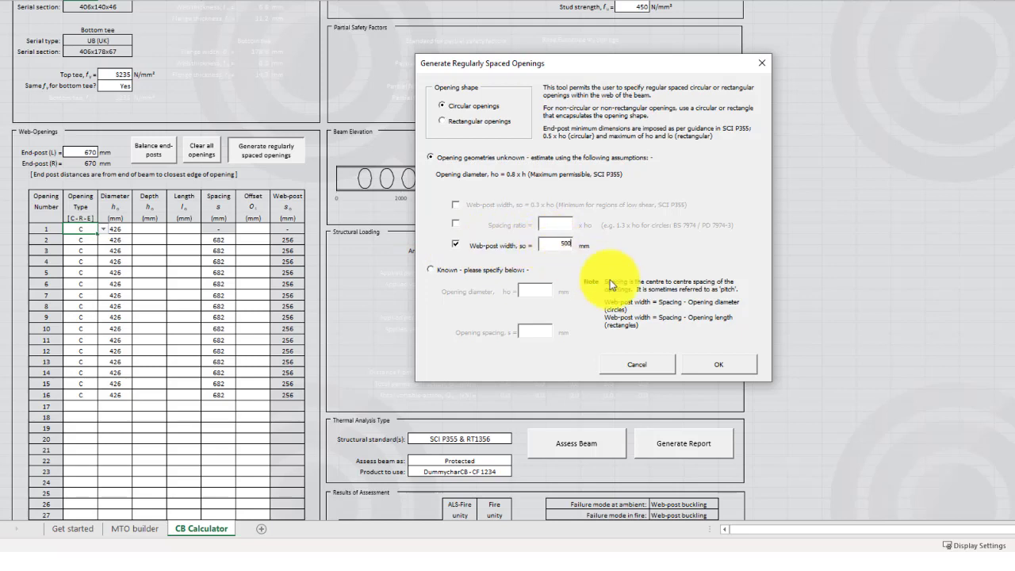
click(750, 370)
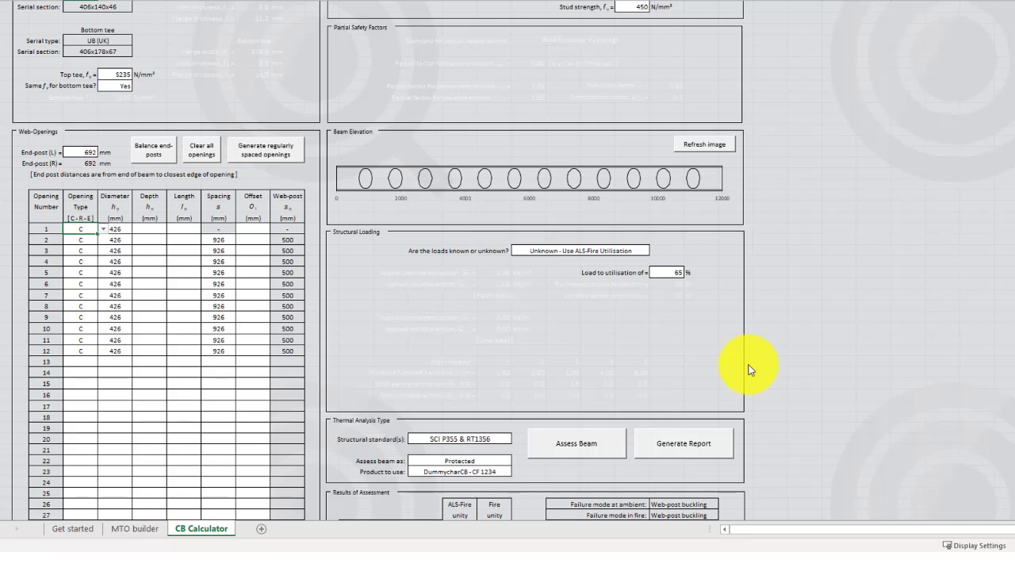
- Generate regularly spaced circular openings with a known diameter of 450 mm and a centre-to-centre spacing of 750 mm
click(296, 157)
click(444, 273)
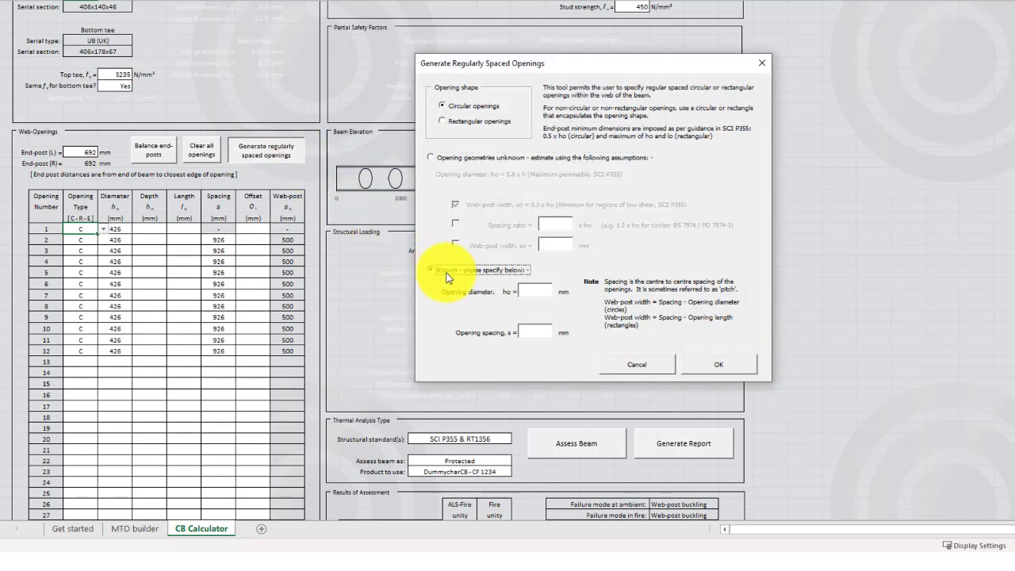
click(521, 295)
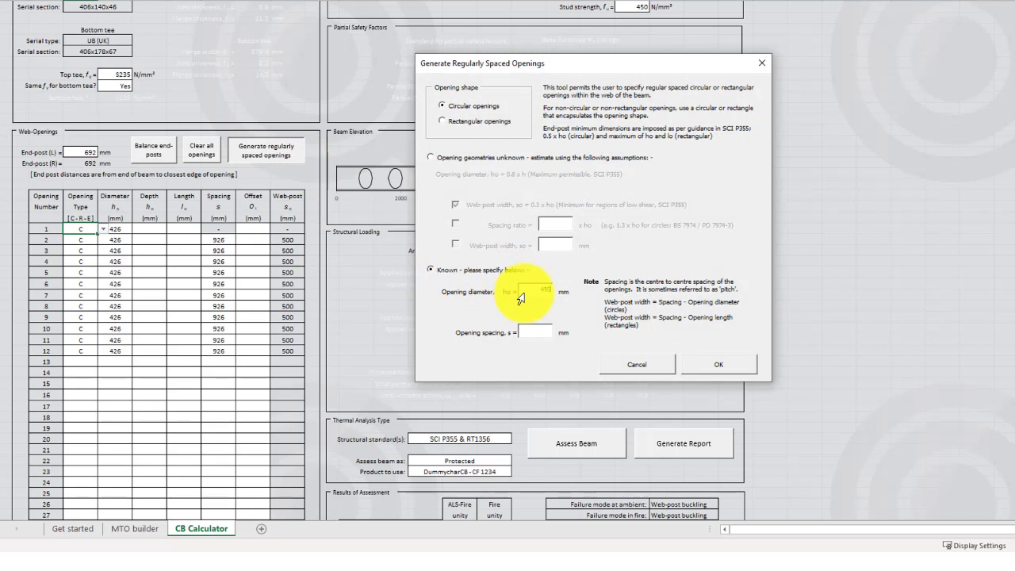
text(750)
click(741, 364)
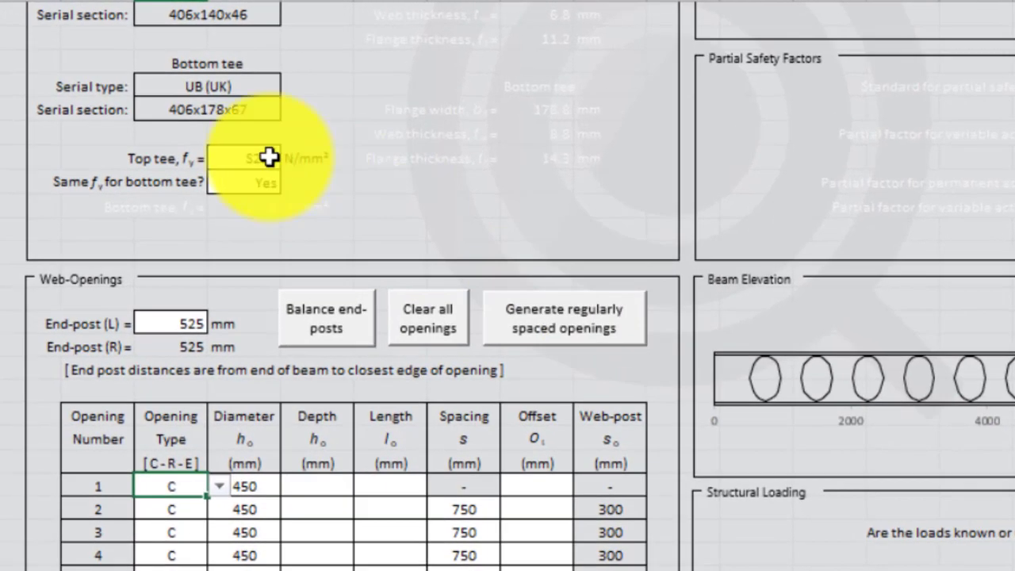
- Set the top tee steel grade to S355
click(161, 93)
click(169, 93)
click(265, 208)
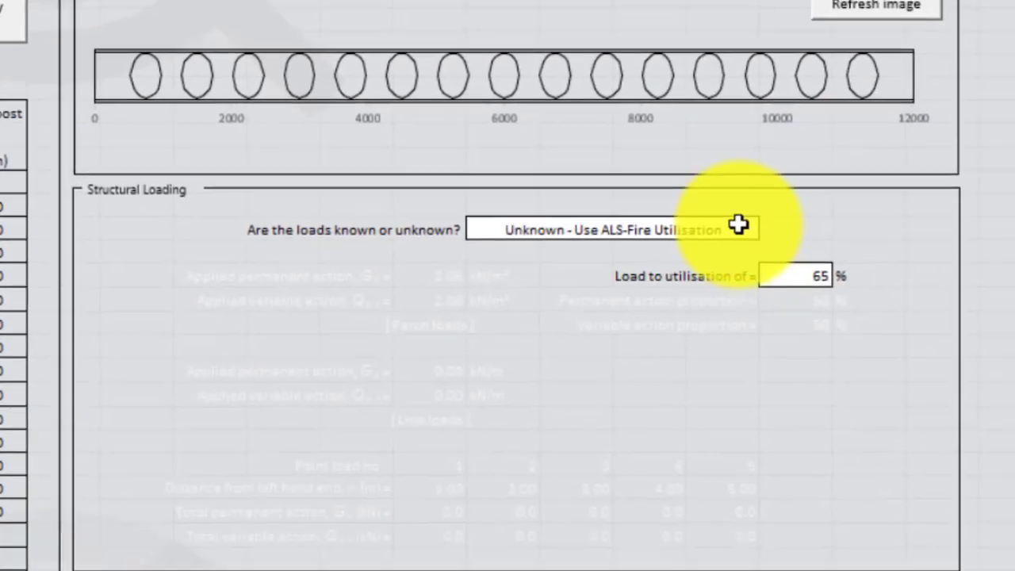
- Set the structural loading to Unknown - Use ULS Utilisation with a load utilisation of 100%
click(738, 225)
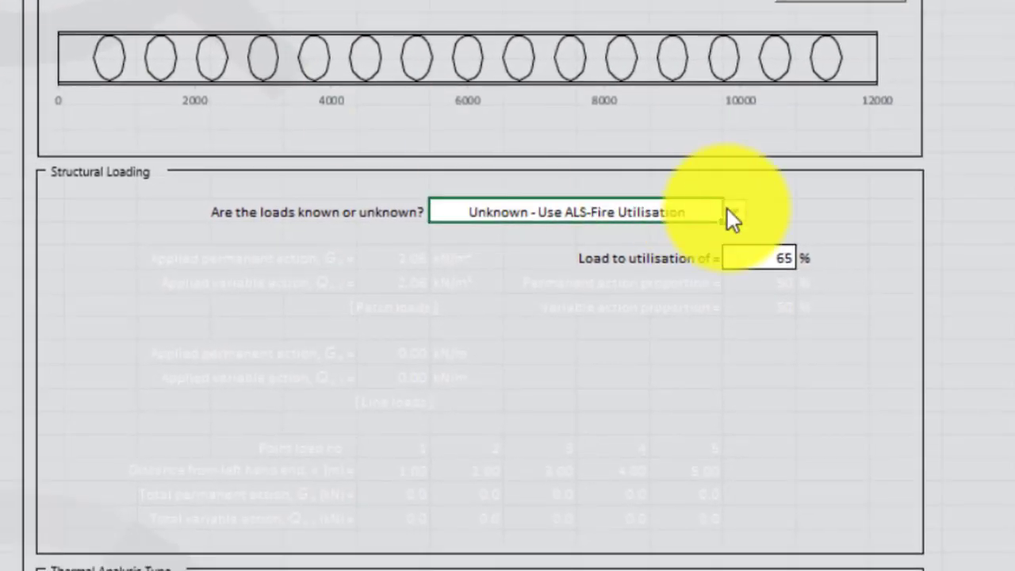
click(771, 228)
click(676, 244)
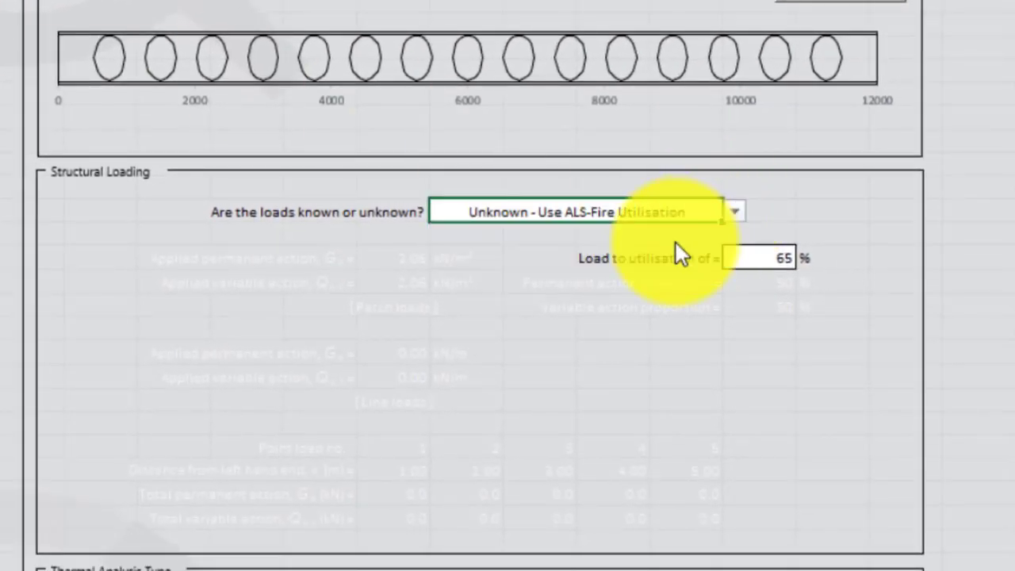
click(750, 259)
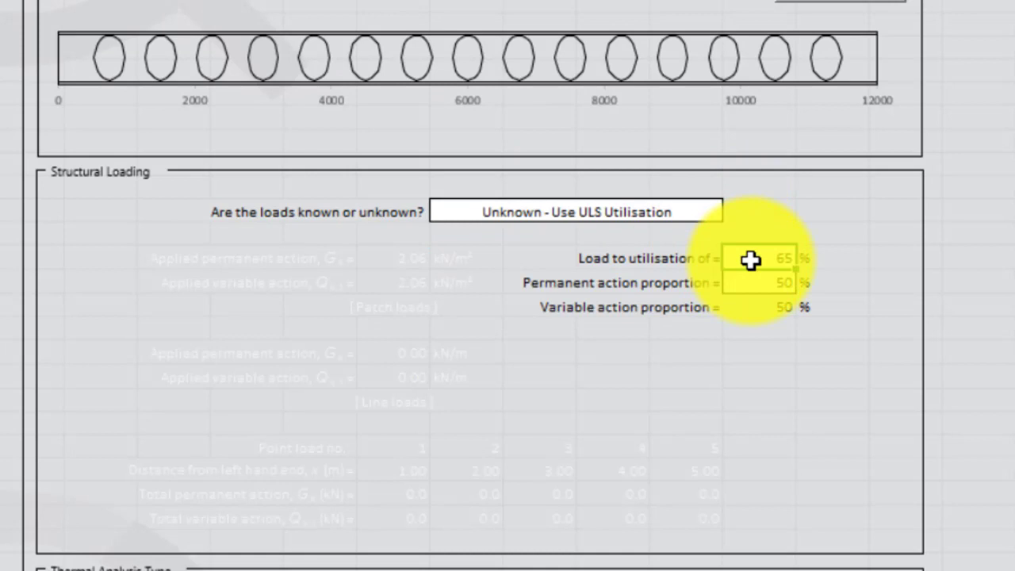
text(100)
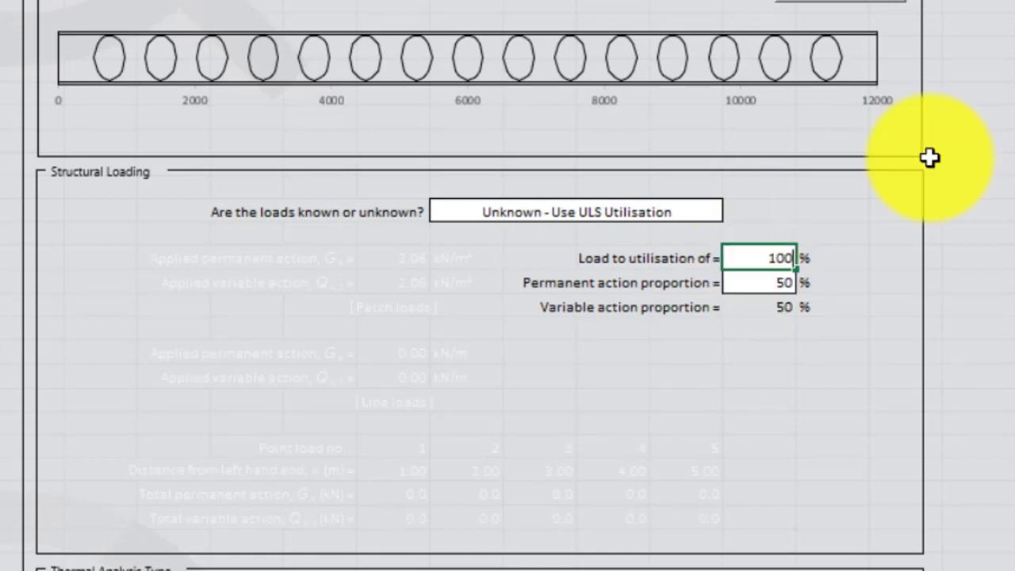
key(Return)
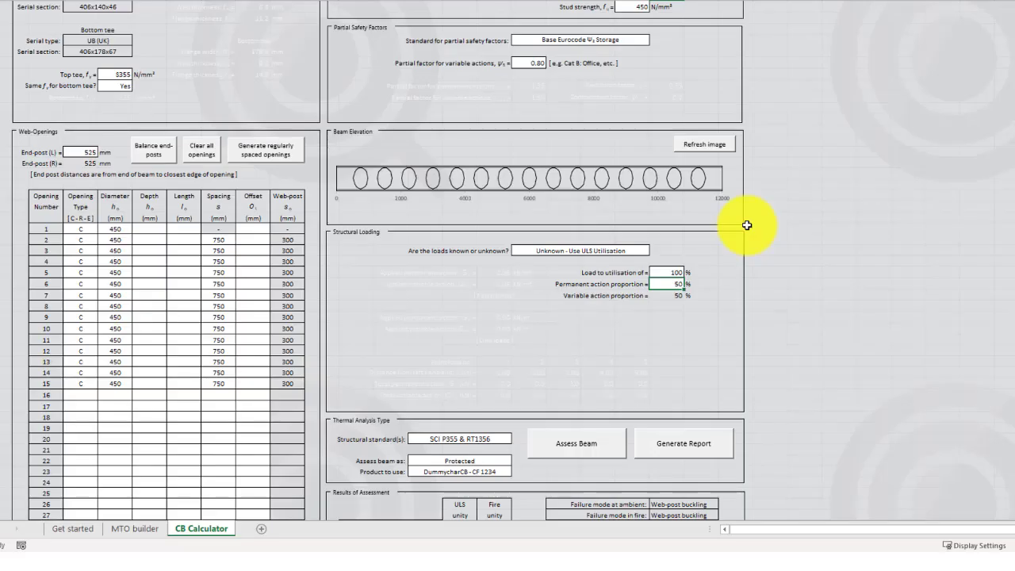
- Set the standard for partial safety factors to UK National Annex Ψ1 Office
click(629, 38)
click(654, 40)
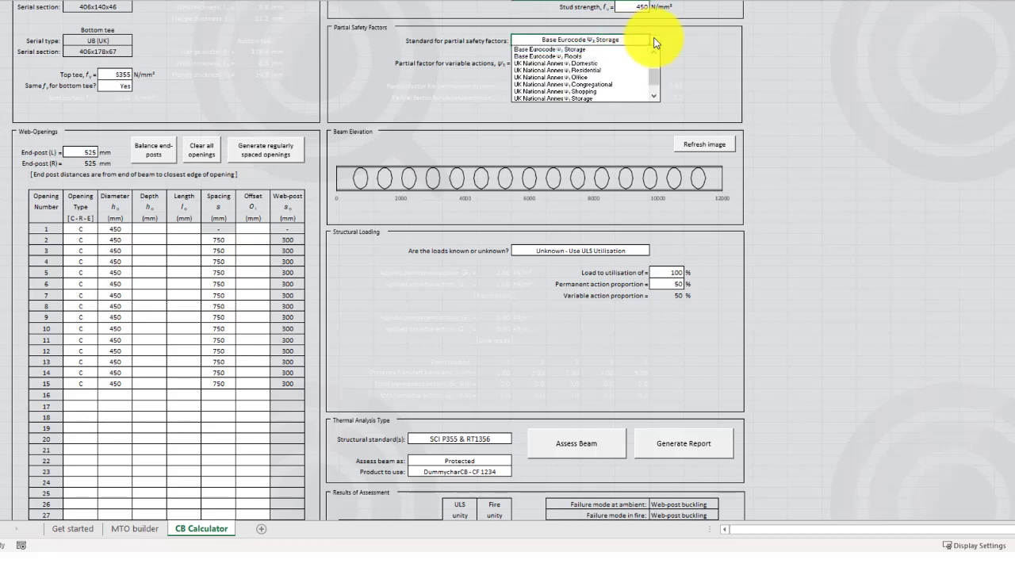
click(602, 77)
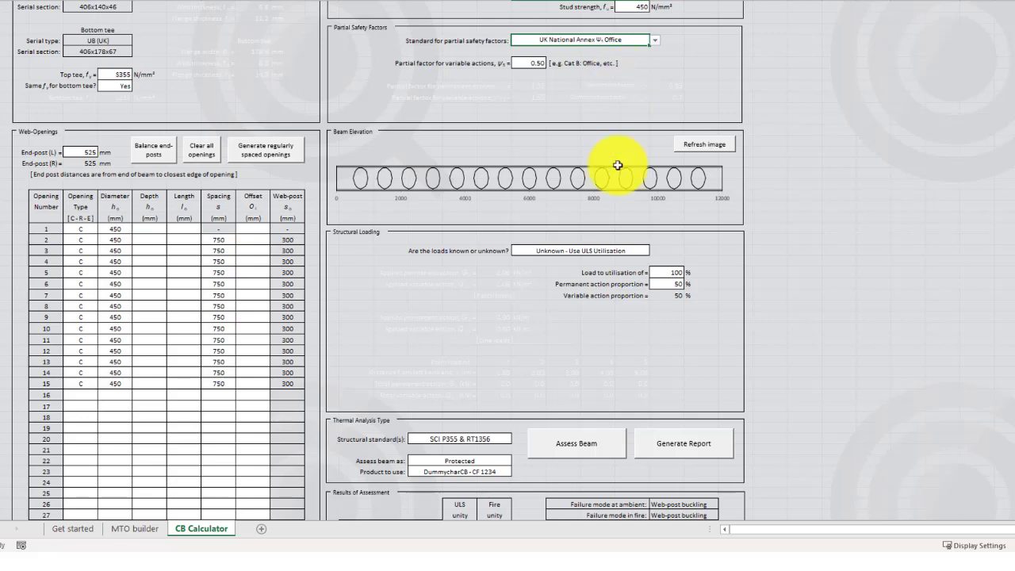
- Assess the beam and generate its structural report showing product-specific web-post factors and temperature distributions
scroll(618, 443, down, 10)
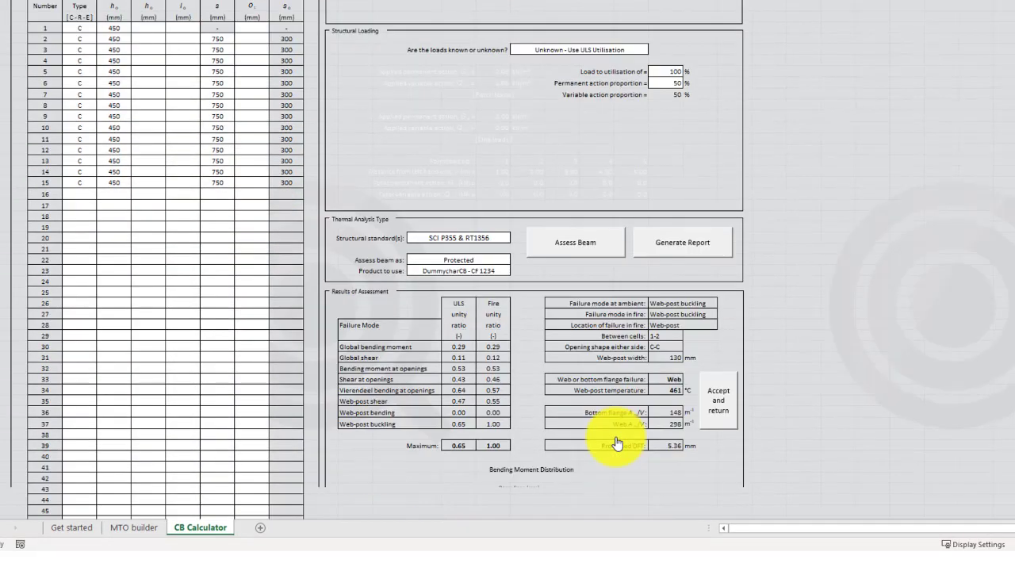
scroll(617, 440, down, 1)
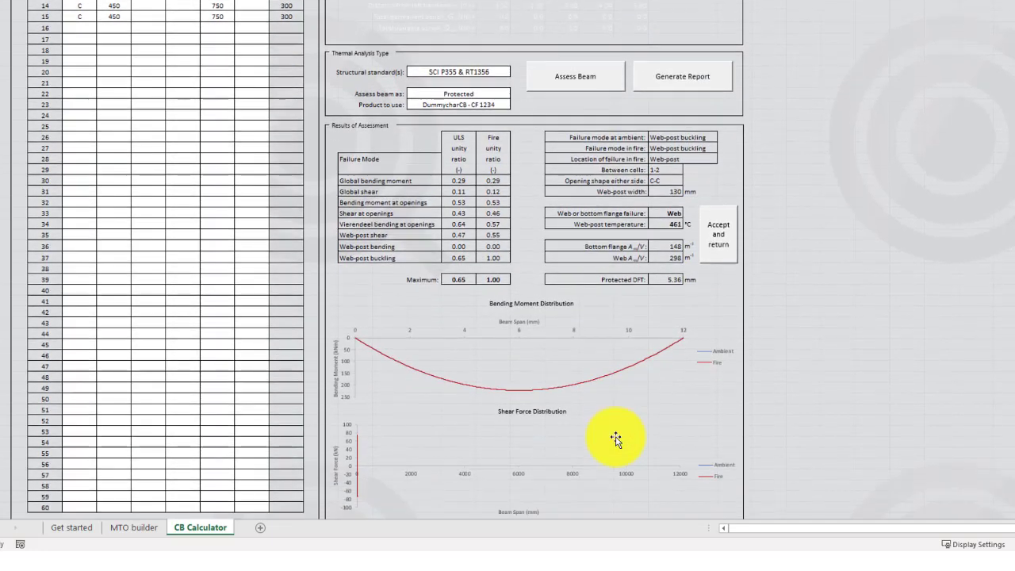
click(617, 74)
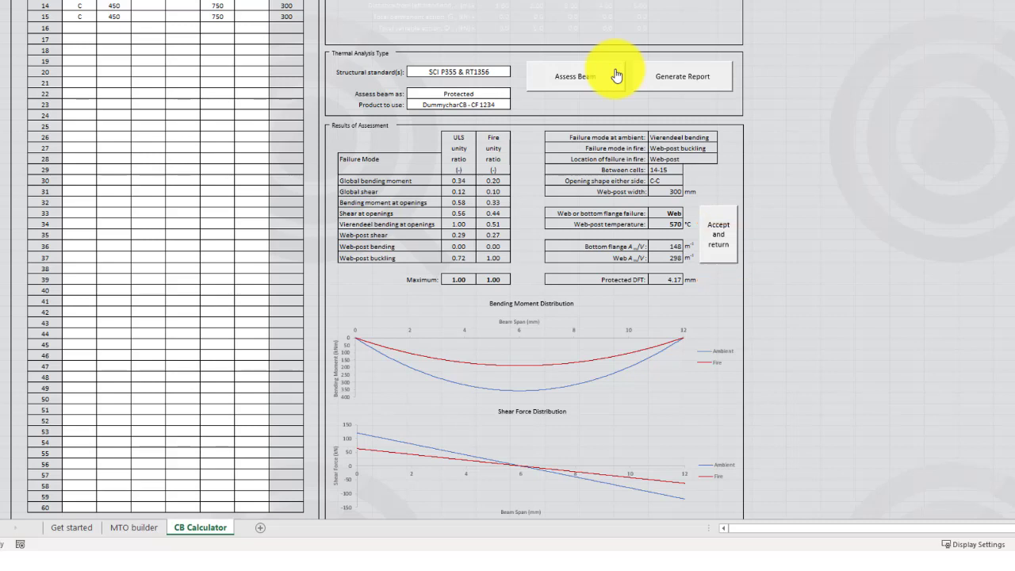
click(719, 73)
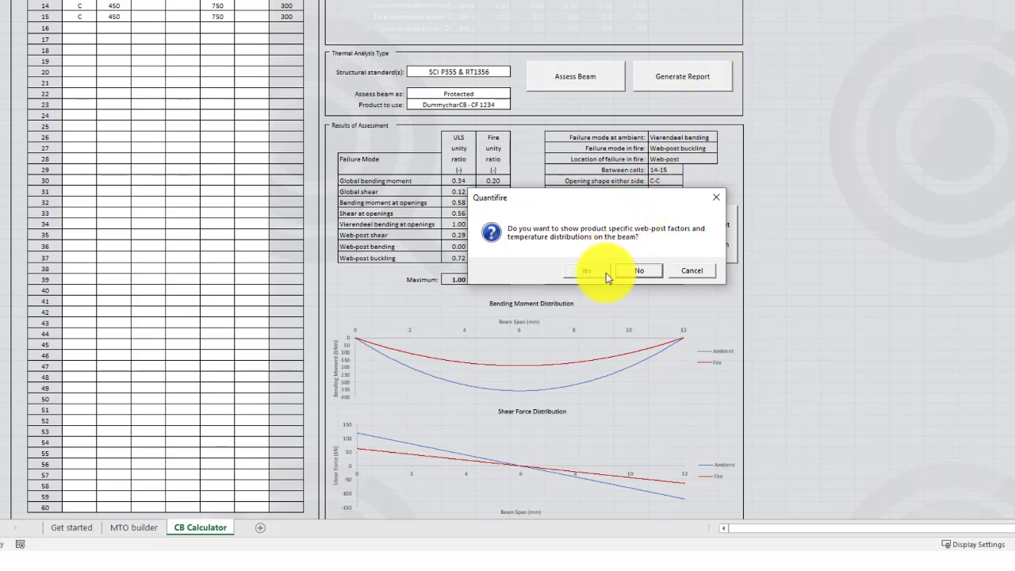
click(642, 270)
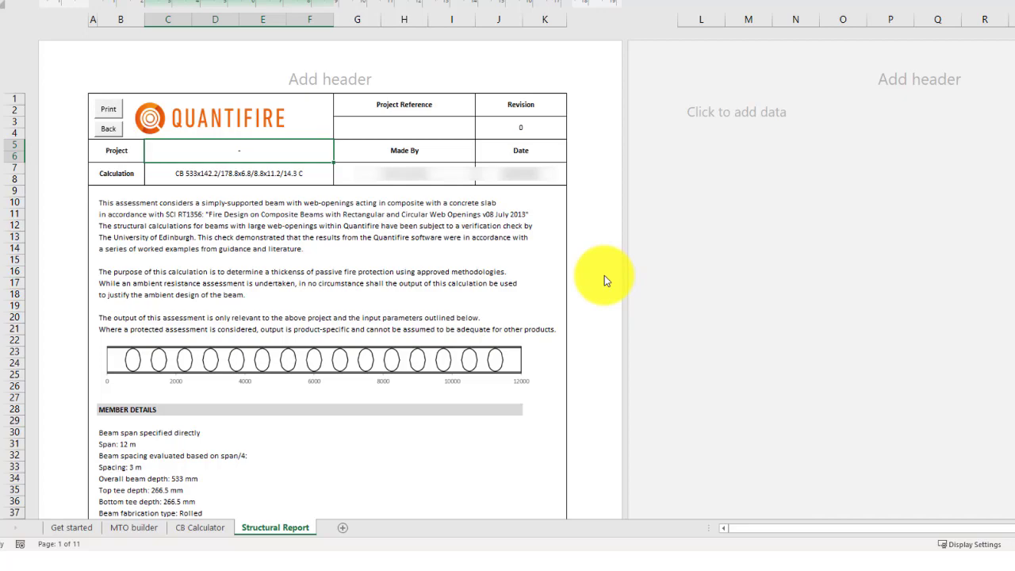
- Review the structural report, examining the fire temperature distribution, resistance tables, and the summary of failure modes and protection thickness
scroll(604, 275, down, 14)
scroll(604, 275, down, 20)
scroll(604, 275, down, 20)
scroll(605, 276, down, 20)
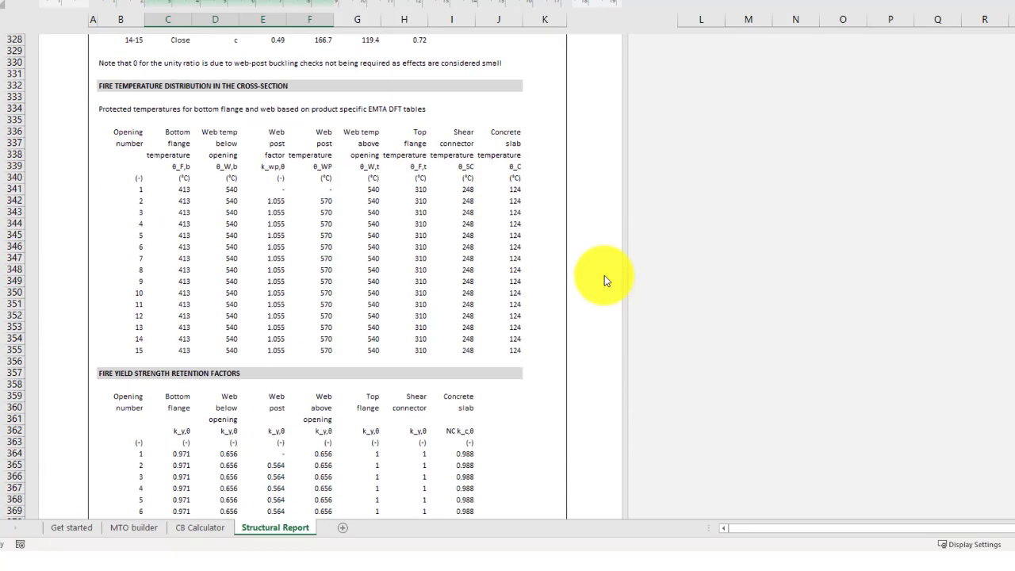
scroll(604, 275, down, 1)
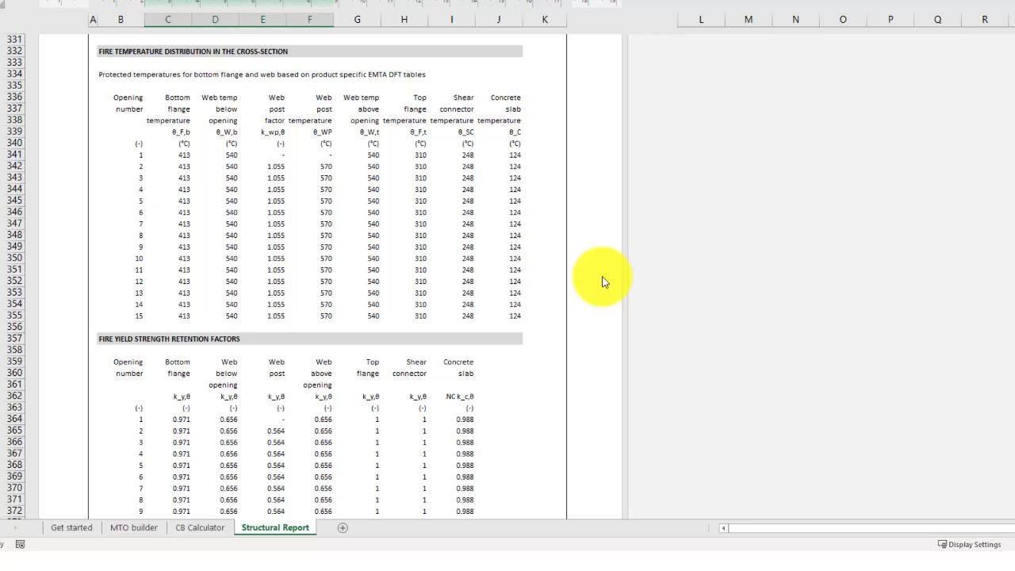
scroll(603, 282, down, 20)
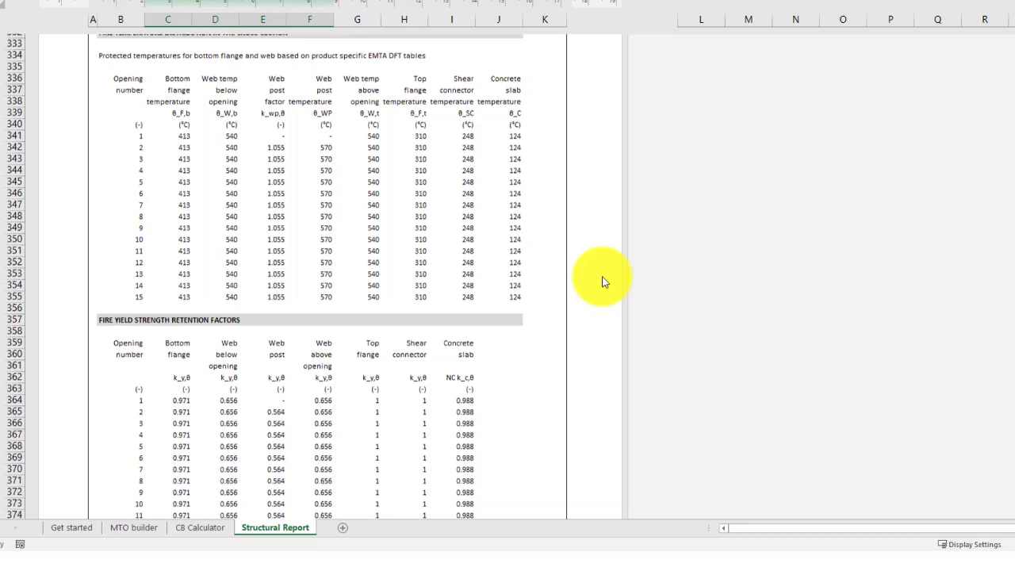
scroll(603, 281, down, 20)
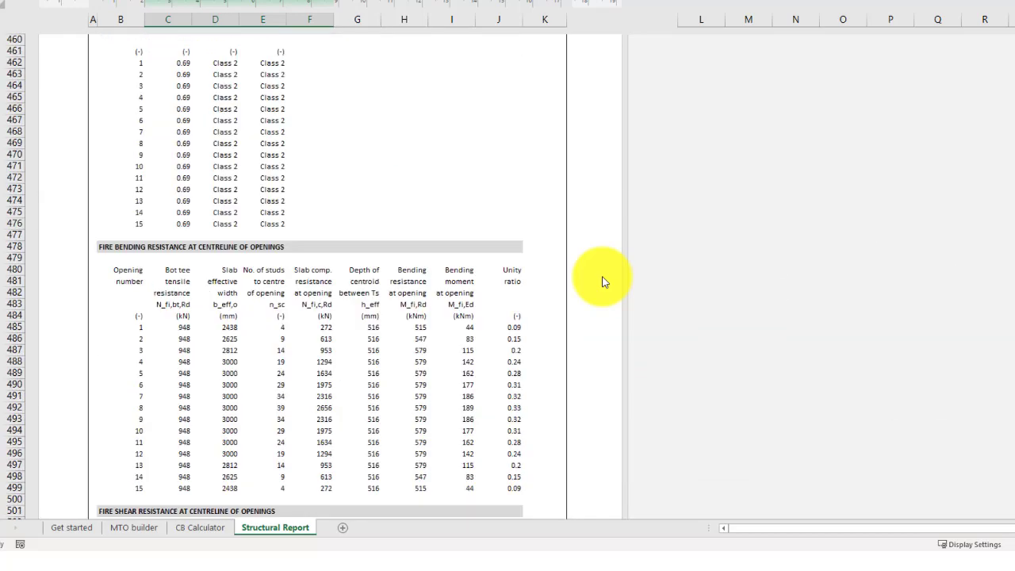
scroll(602, 282, down, 20)
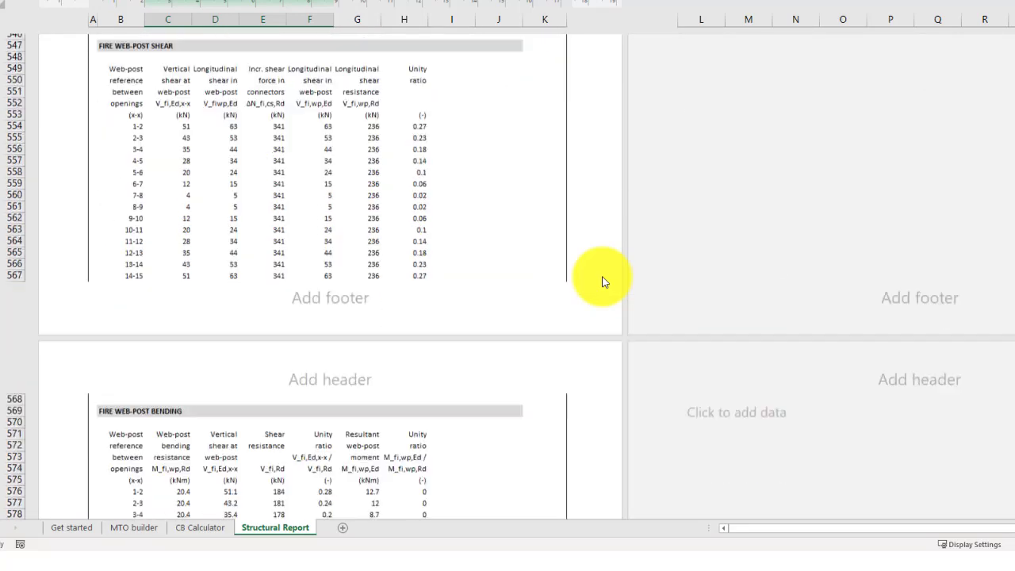
scroll(603, 281, down, 10)
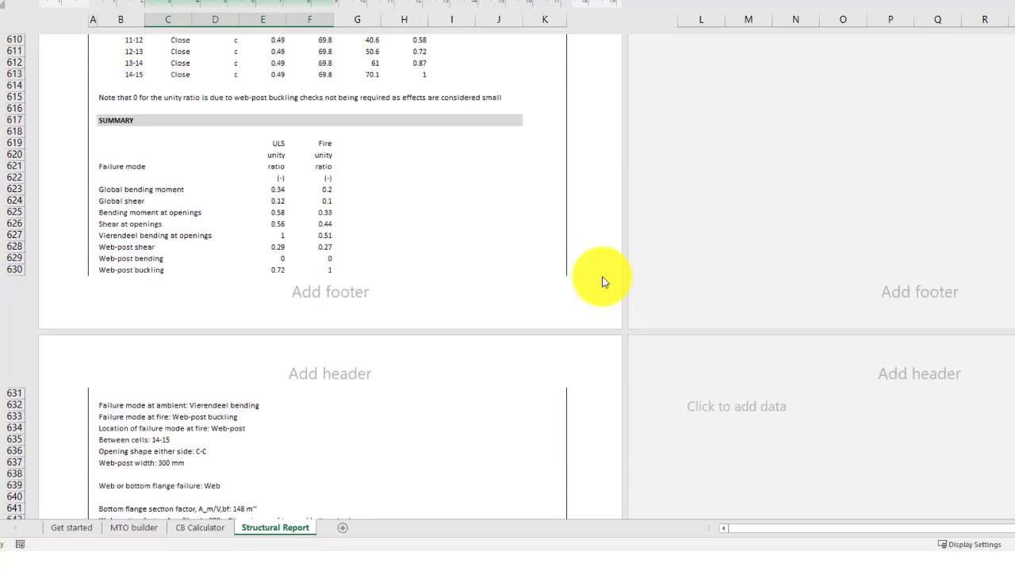
scroll(603, 282, down, 5)
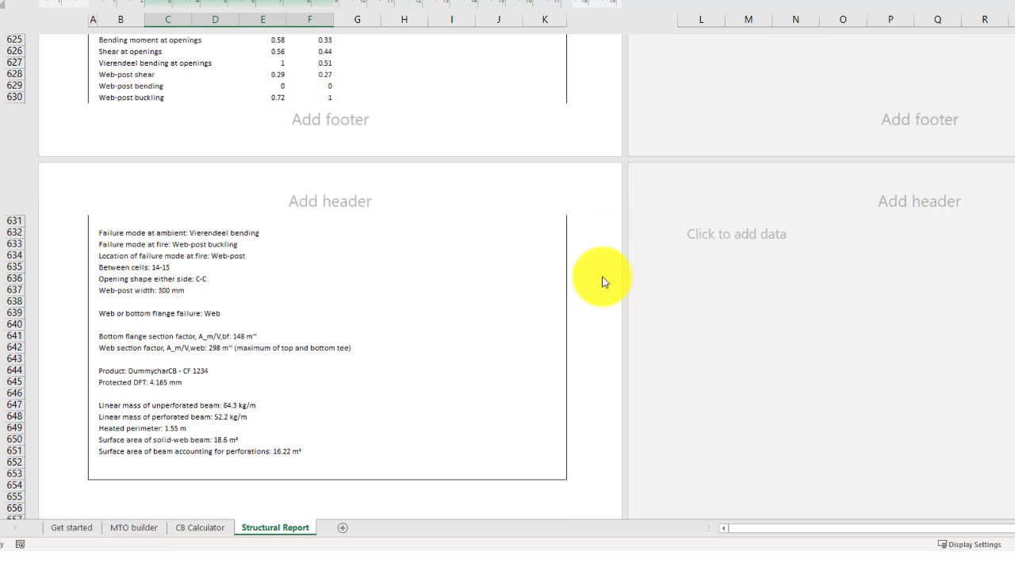
key(ctrl+Home)
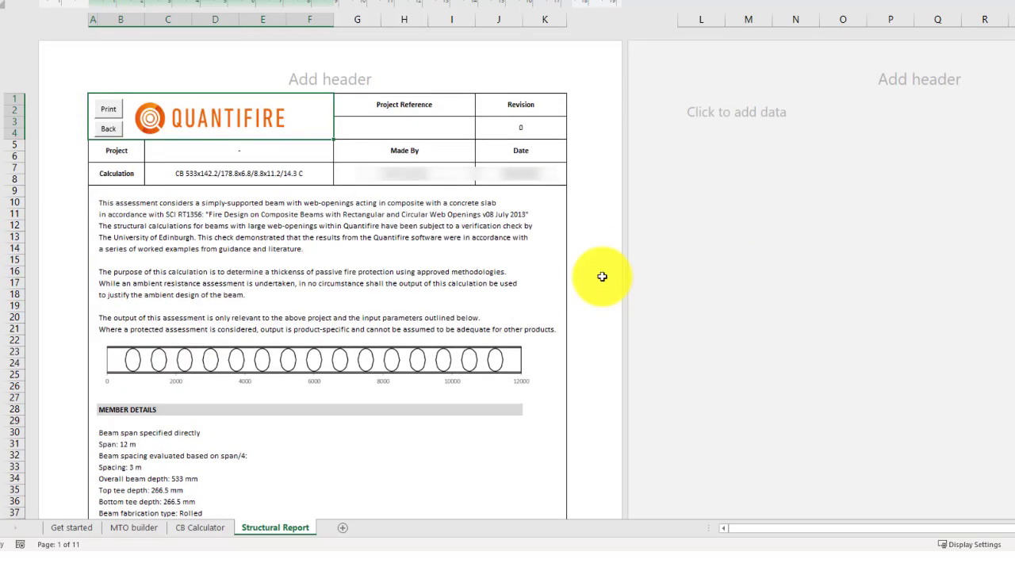
- Leave the structural report and accept the beam assessment results back into the MTO builder
click(114, 132)
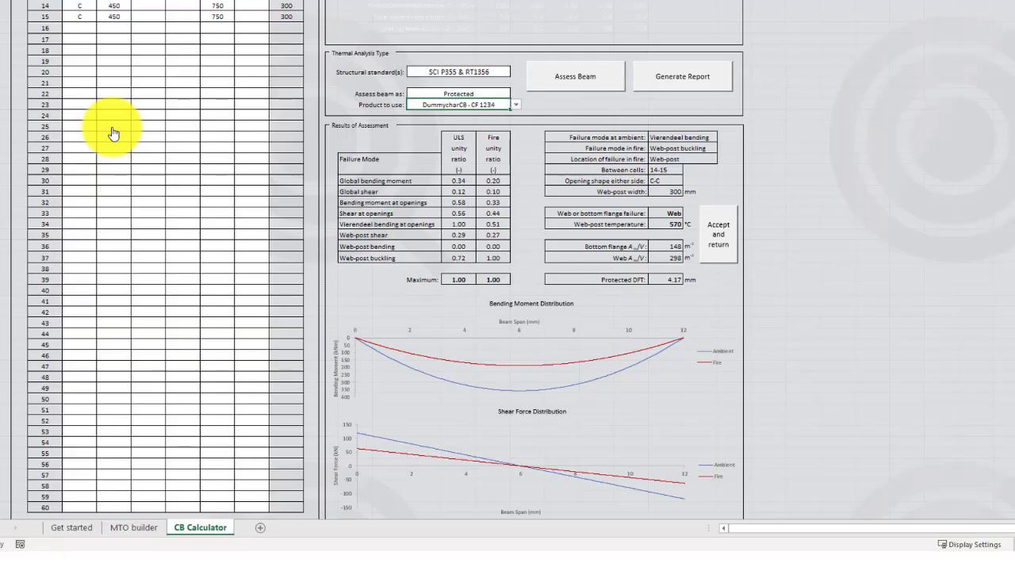
click(718, 235)
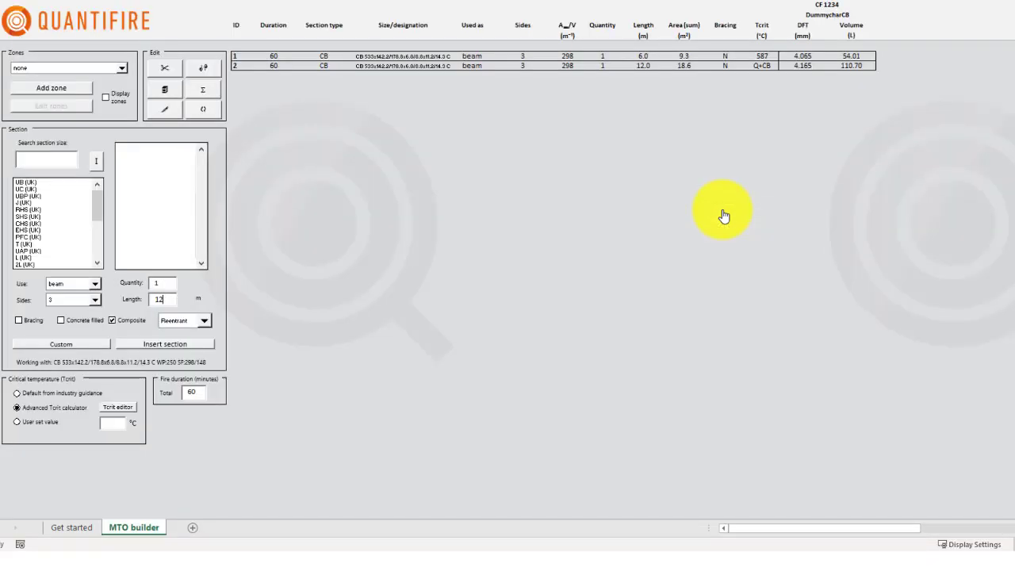